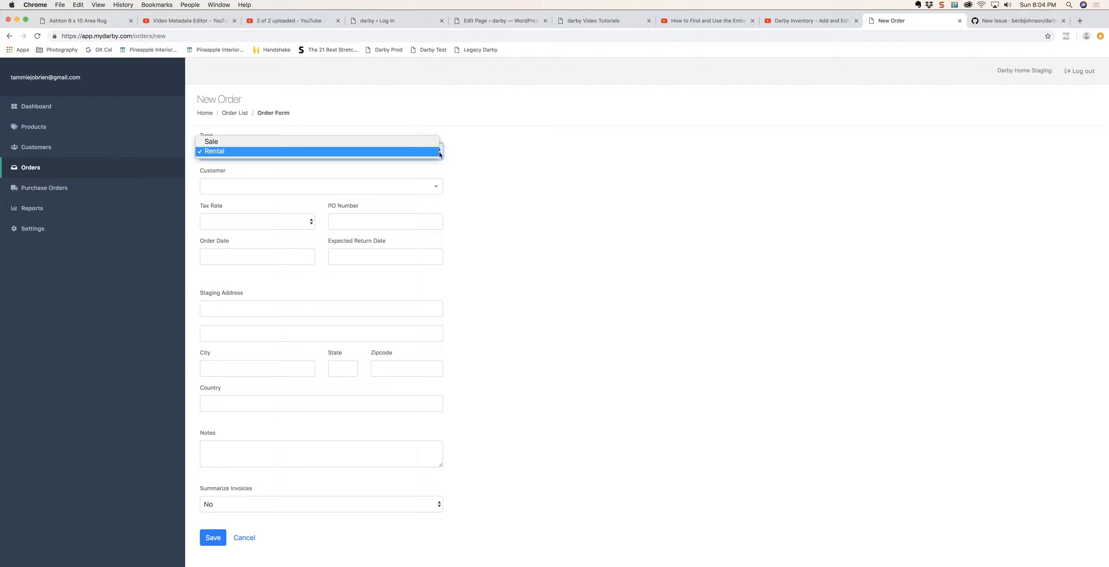
# - Keep the order type as Rental and create a new customer for the order by entering the customer's full name
pyautogui.click(405, 151)
pyautogui.click(276, 186)
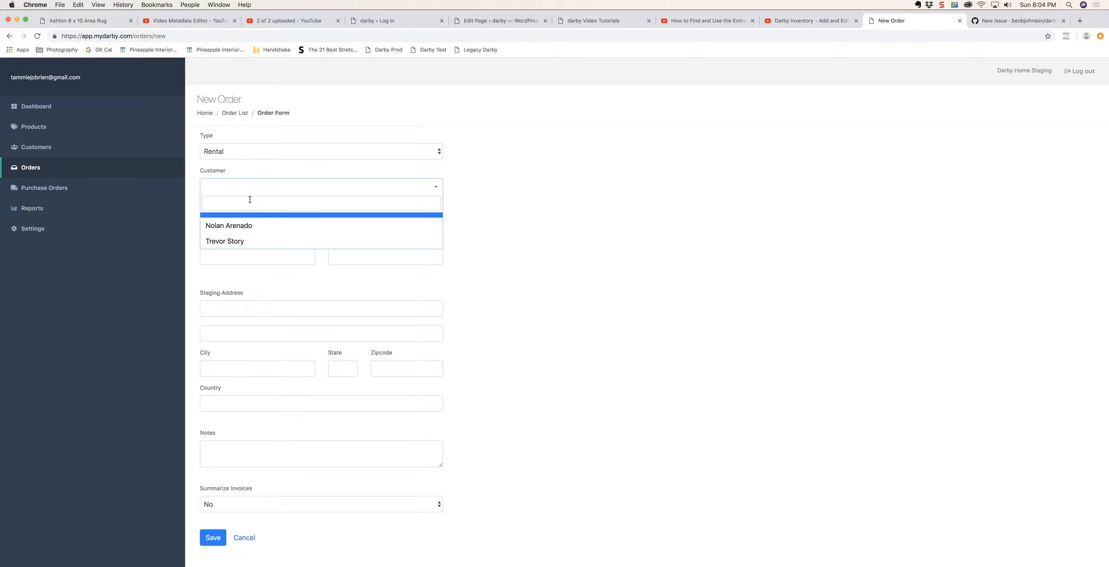
pyautogui.write('nolan')
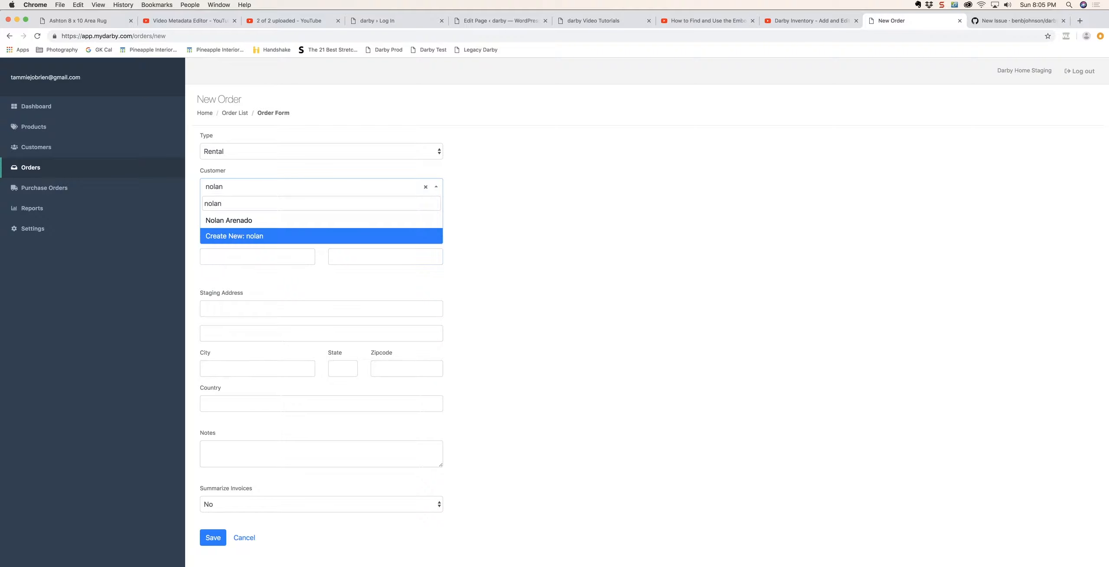
pyautogui.press('BackSpace')
pyautogui.press('BackSpace')
pyautogui.press('BackSpace')
pyautogui.press('BackSpace')
pyautogui.press('BackSpace')
pyautogui.write('Ian Desmond')
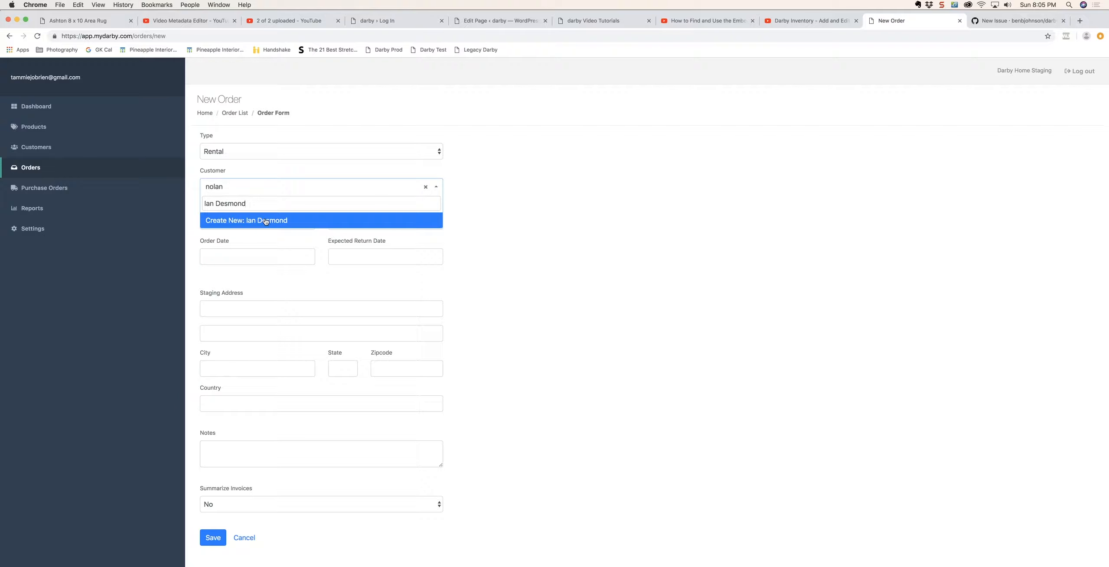
pyautogui.click(266, 221)
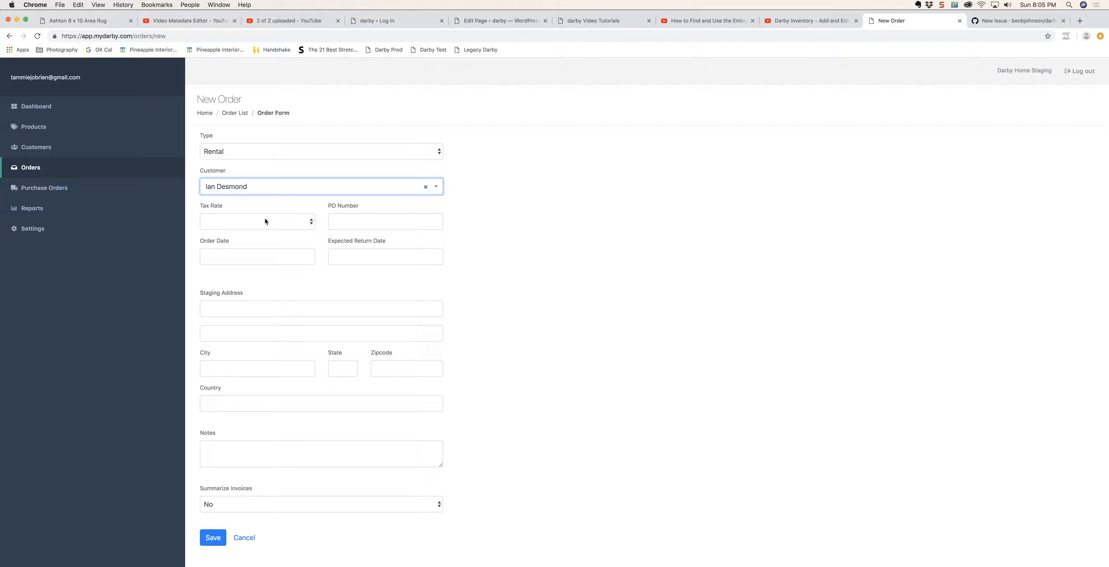
# - Leave the tax rate and PO number blank and set the order date to 10/31/2018
pyautogui.click(312, 224)
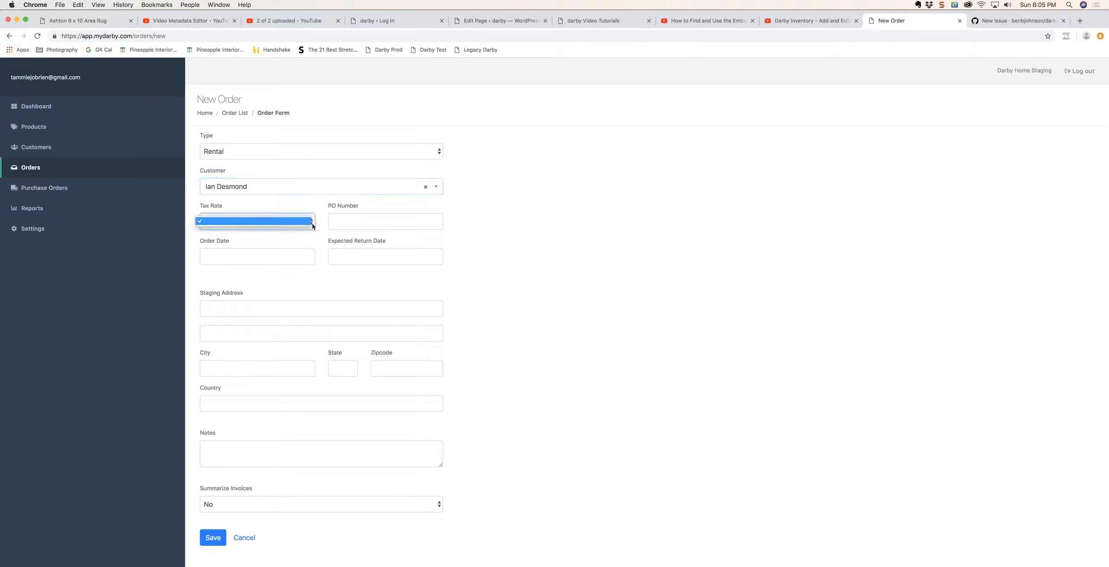
pyautogui.click(312, 222)
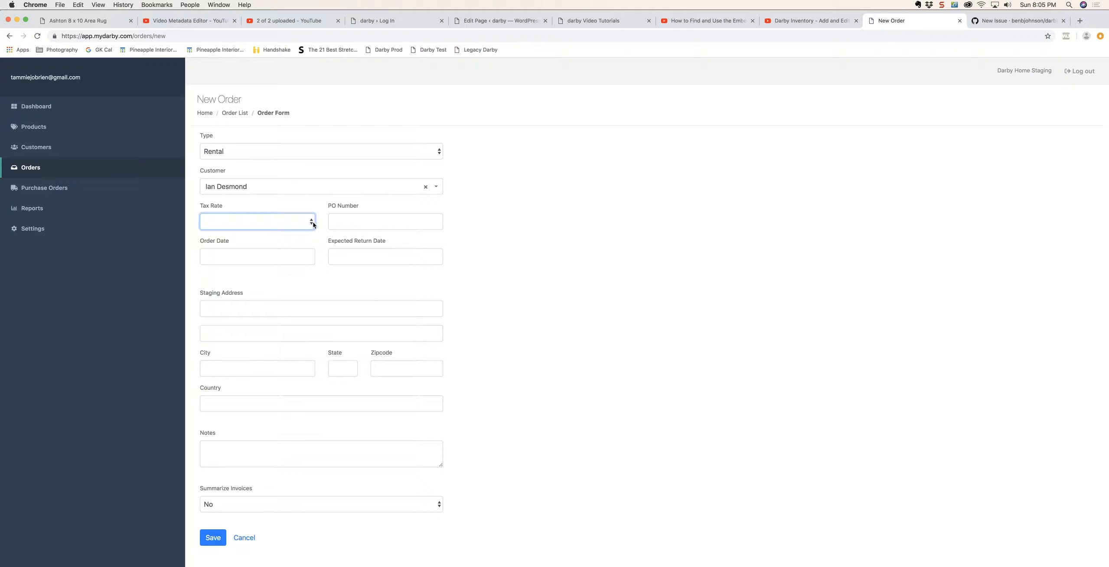
pyautogui.click(350, 221)
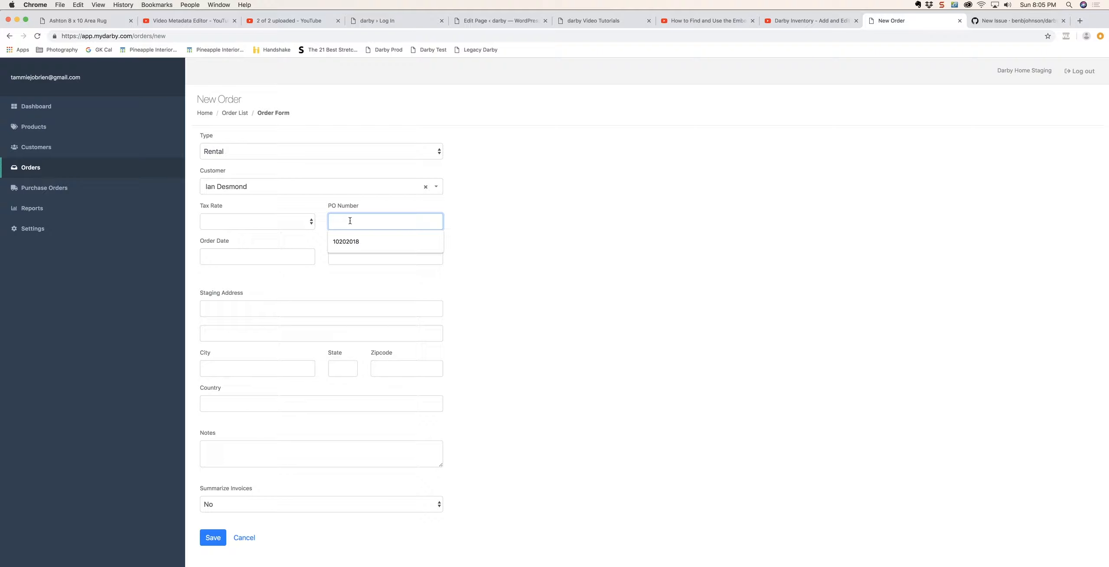
pyautogui.click(266, 257)
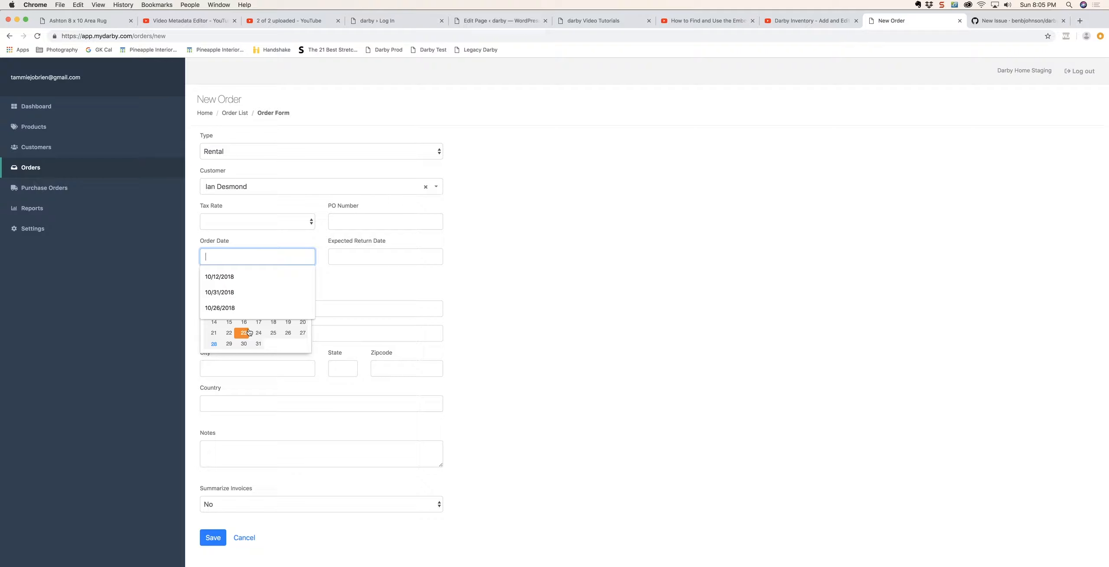
pyautogui.click(258, 344)
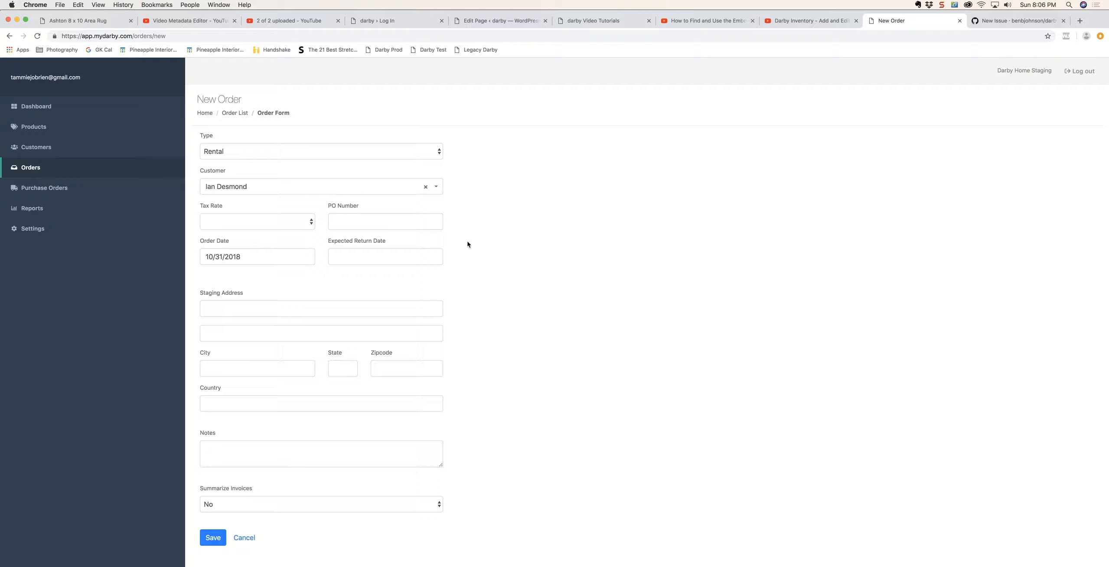
# - Fill in the staging address with its street, city, state and zip code, leaving the second address line empty
pyautogui.click(314, 310)
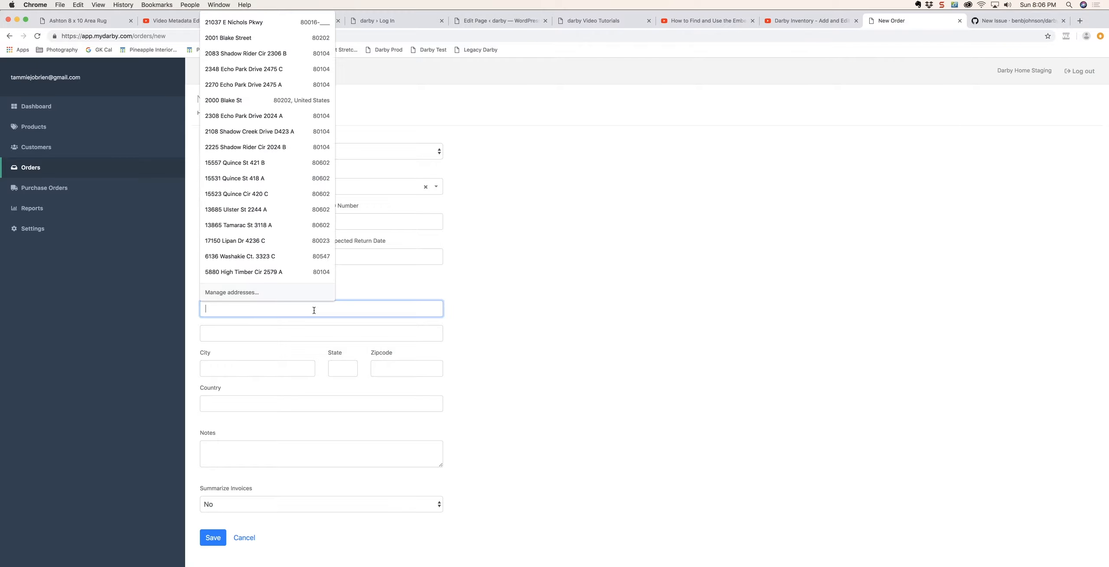
pyautogui.write('2001 Blake Street')
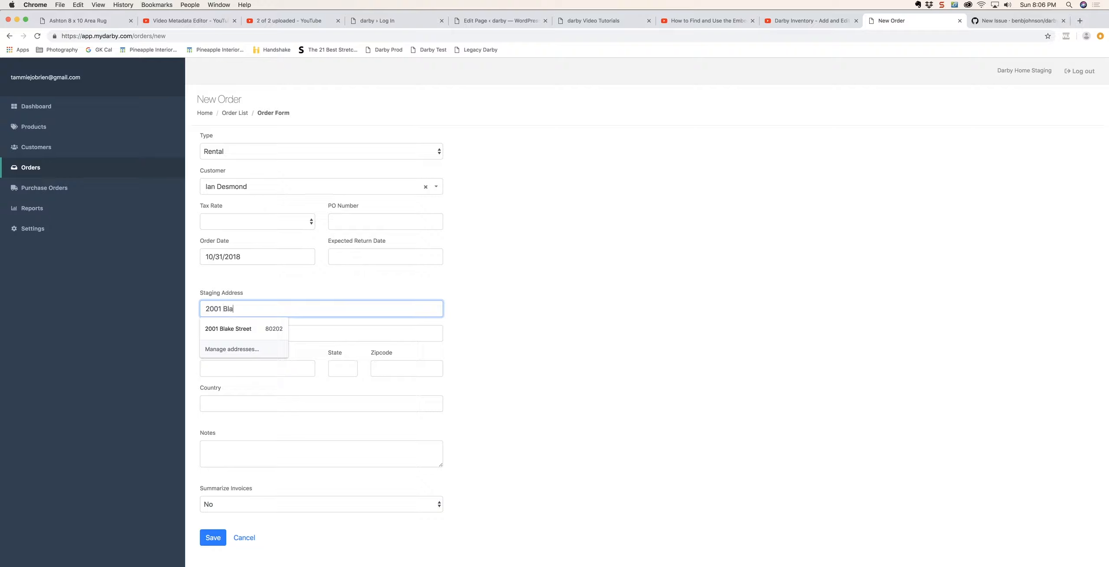
pyautogui.press('Tab')
pyautogui.press('Tab')
pyautogui.write('Denver')
pyautogui.press('Tab')
pyautogui.write('O')
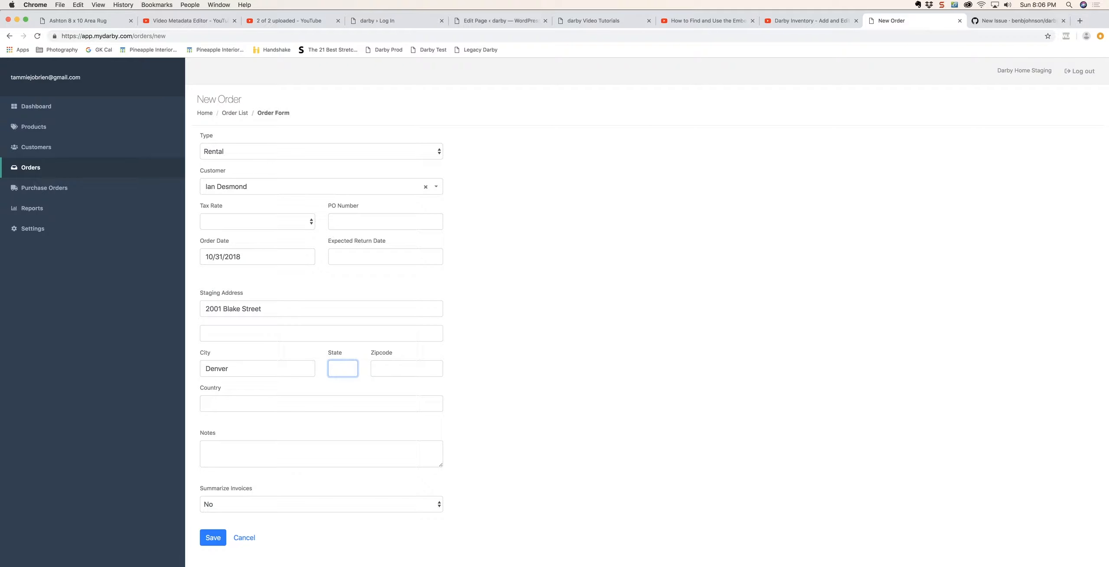
pyautogui.write('O')
pyautogui.press('Tab')
pyautogui.write('80202')
# - Add the note "This is an order note.", set Summarize Invoices to Yes, and save the order
pyautogui.press('Tab')
pyautogui.press('Tab')
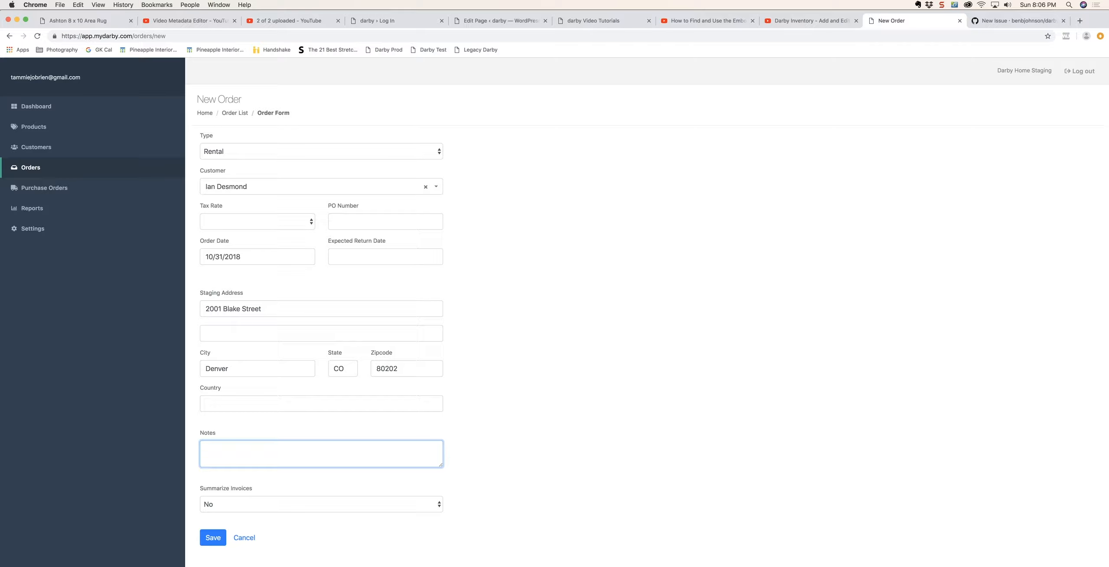
pyautogui.write('This is an order note.')
pyautogui.click(368, 503)
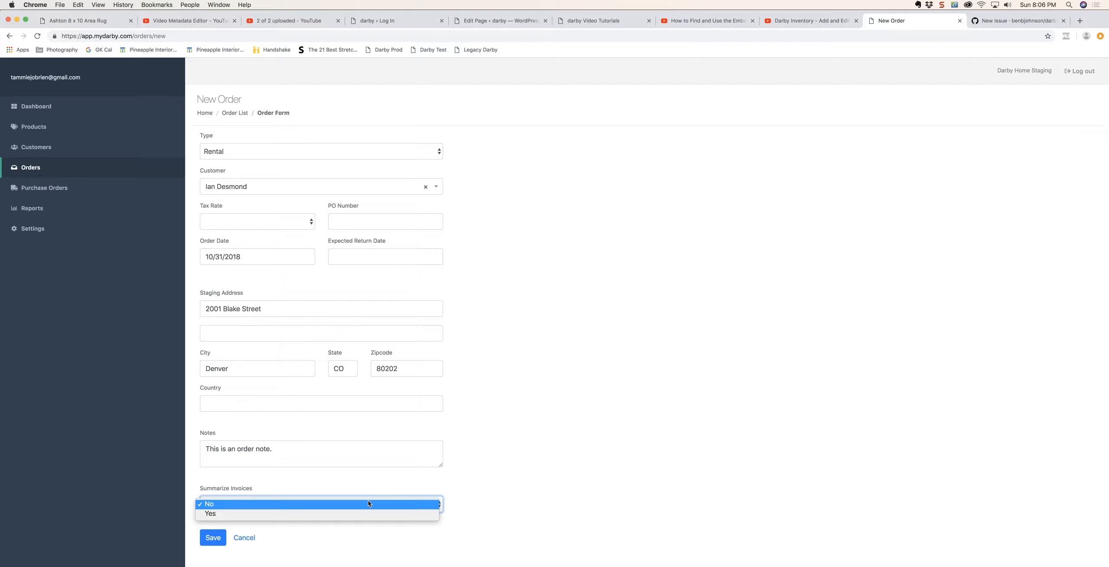
pyautogui.click(349, 515)
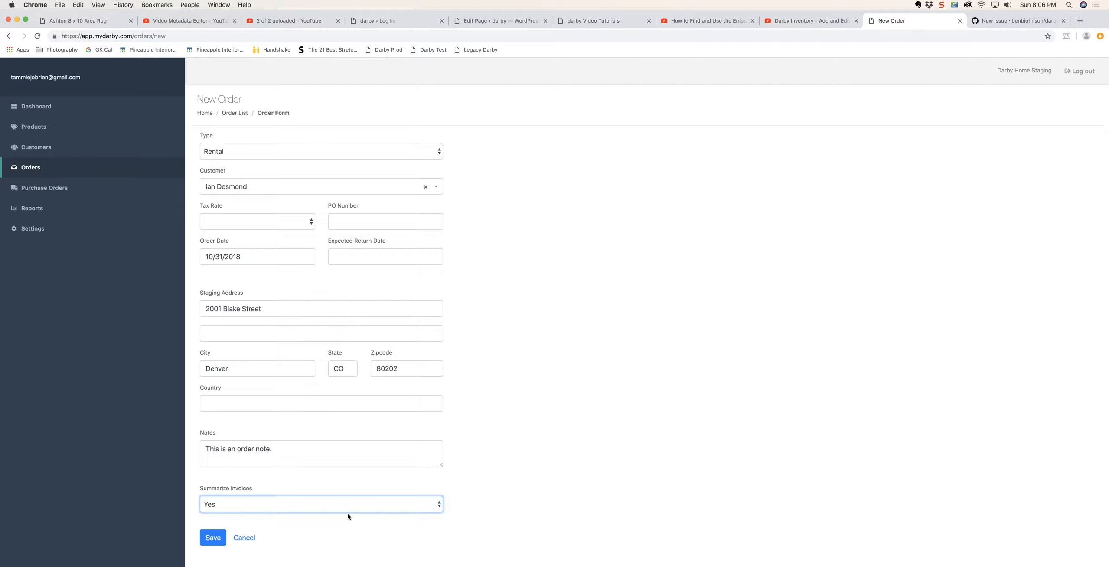
pyautogui.click(212, 538)
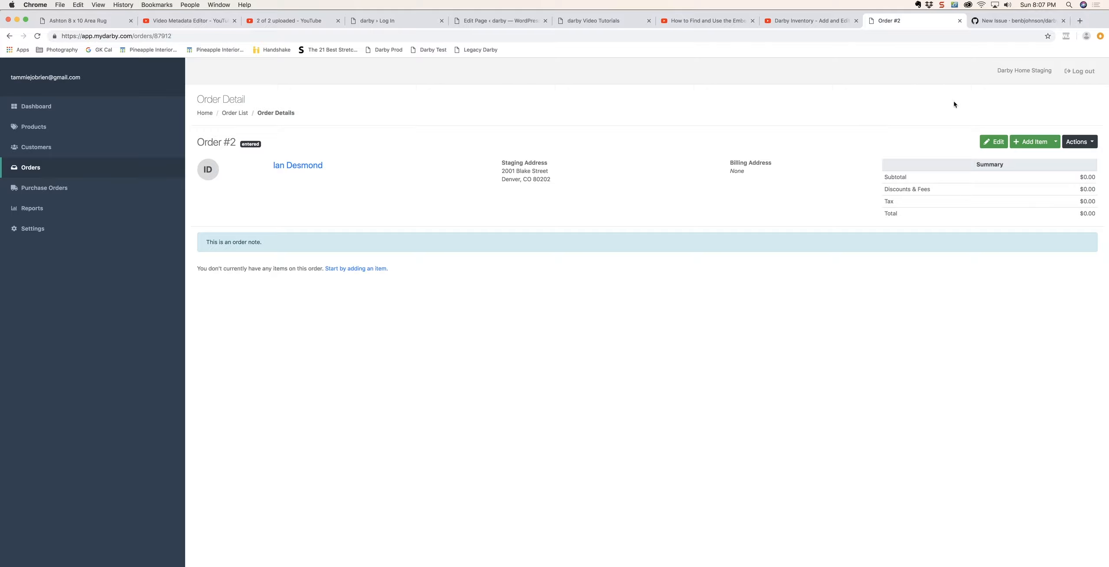
# - Open the saved order for editing to review its fields, including the expected return date, and leave without saving
pyautogui.click(1001, 144)
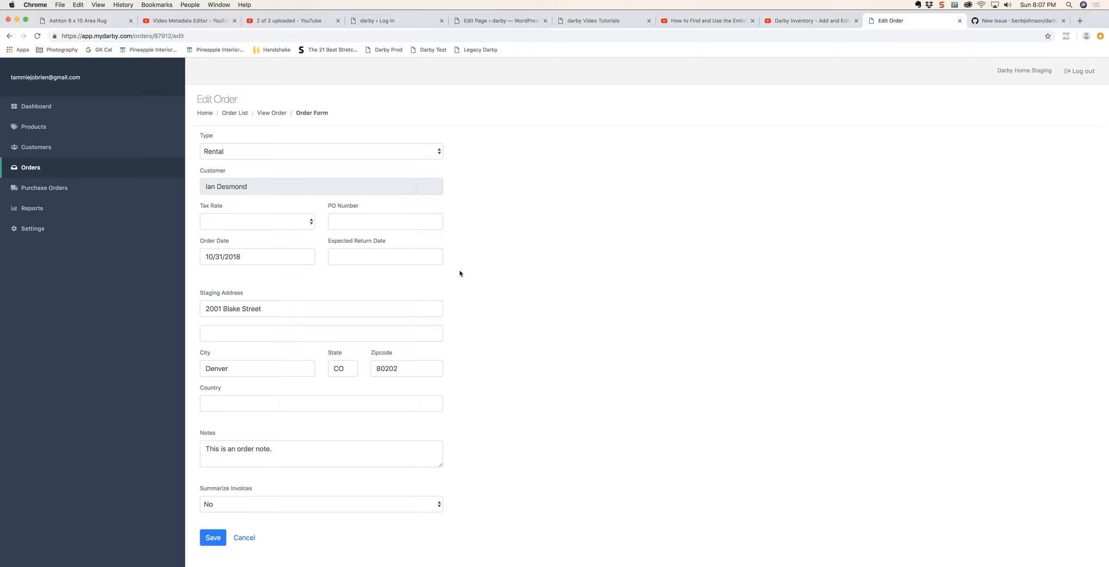
pyautogui.click(378, 257)
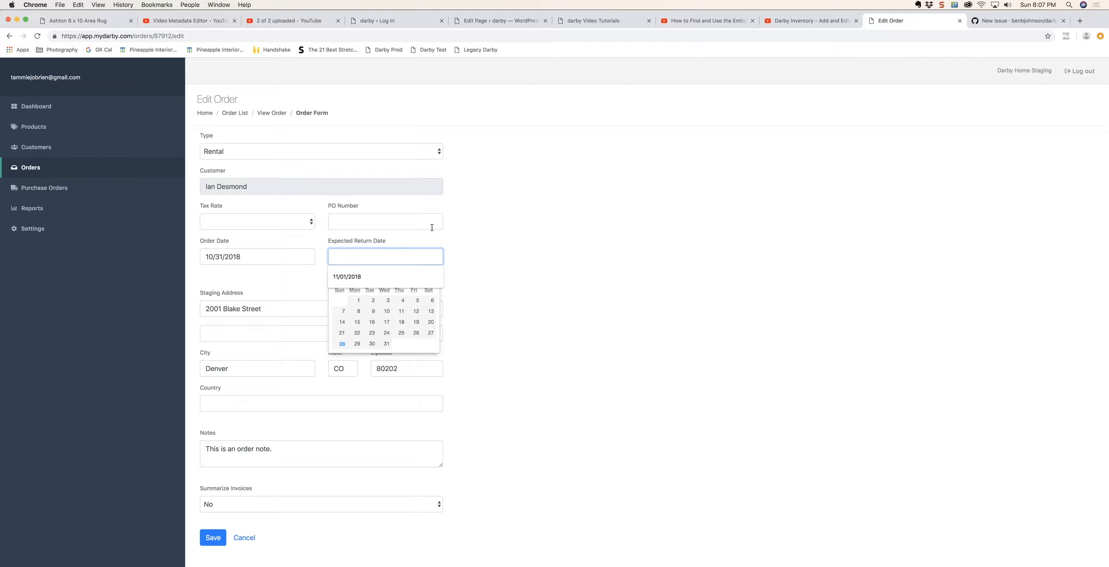
pyautogui.click(452, 226)
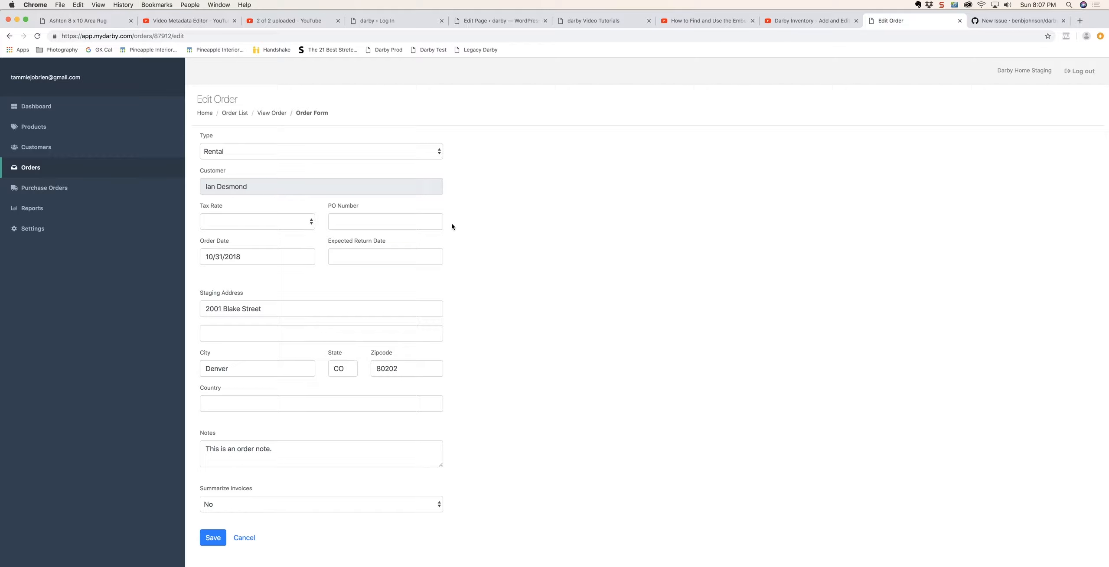
pyautogui.click(243, 538)
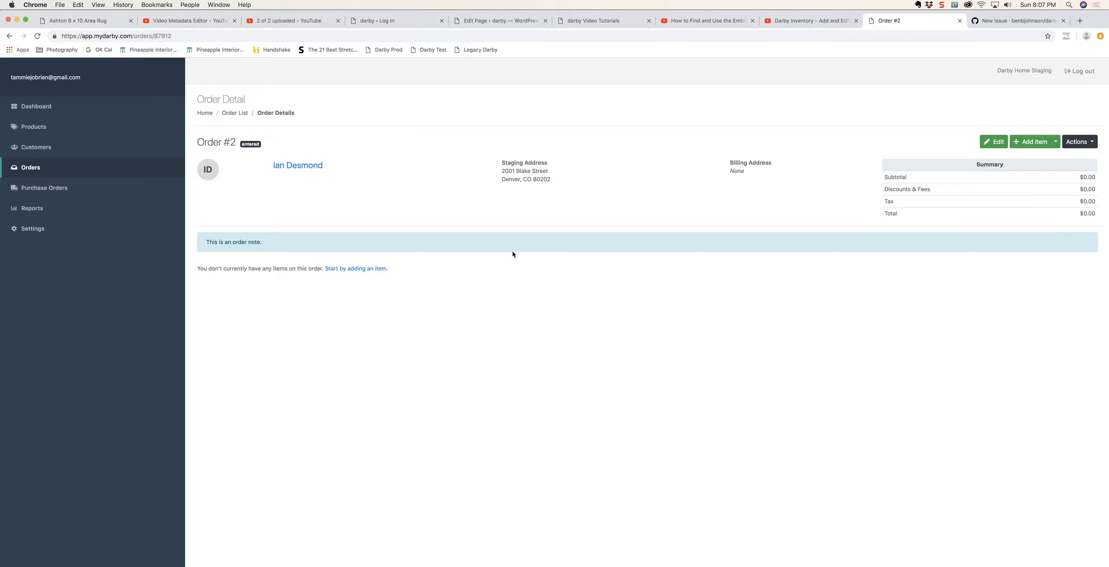
# - Start a new item on the order and choose Ashton Sofa as the product by searching for "ashton"
pyautogui.click(1030, 143)
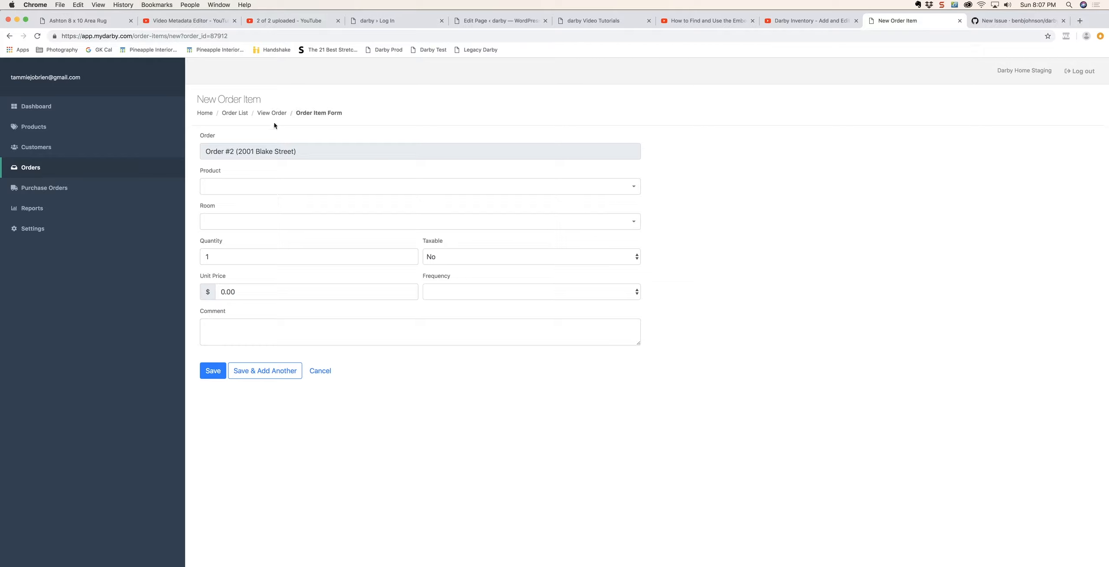
pyautogui.click(302, 188)
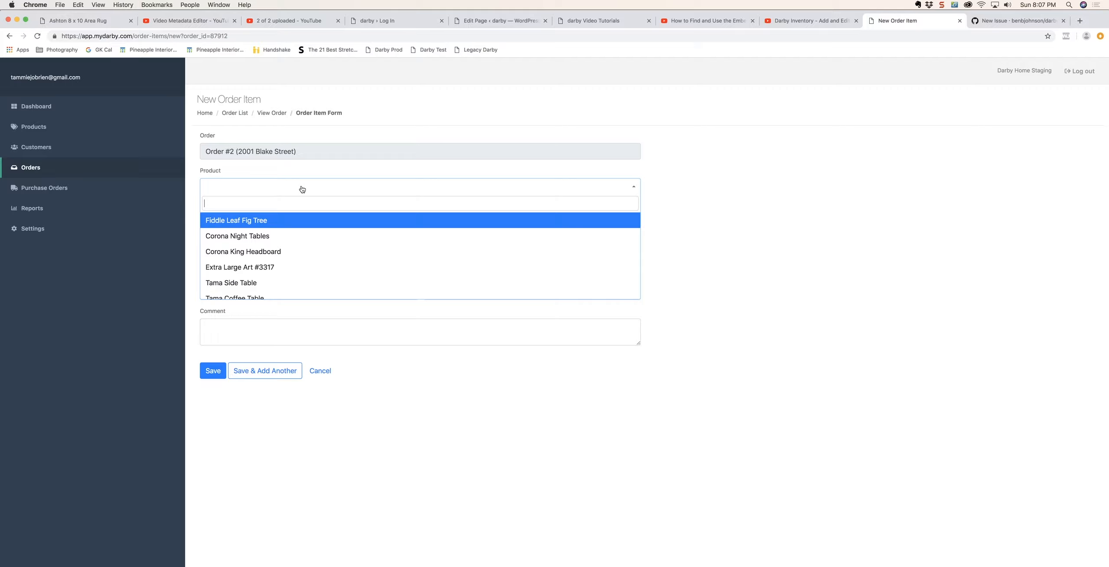
pyautogui.write('Ashton')
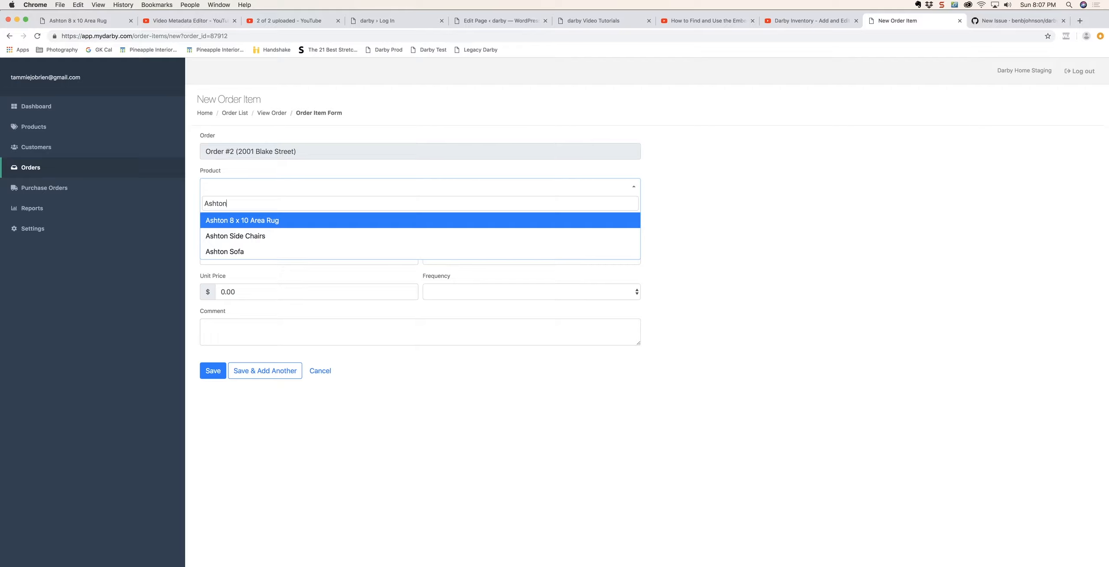
pyautogui.click(232, 252)
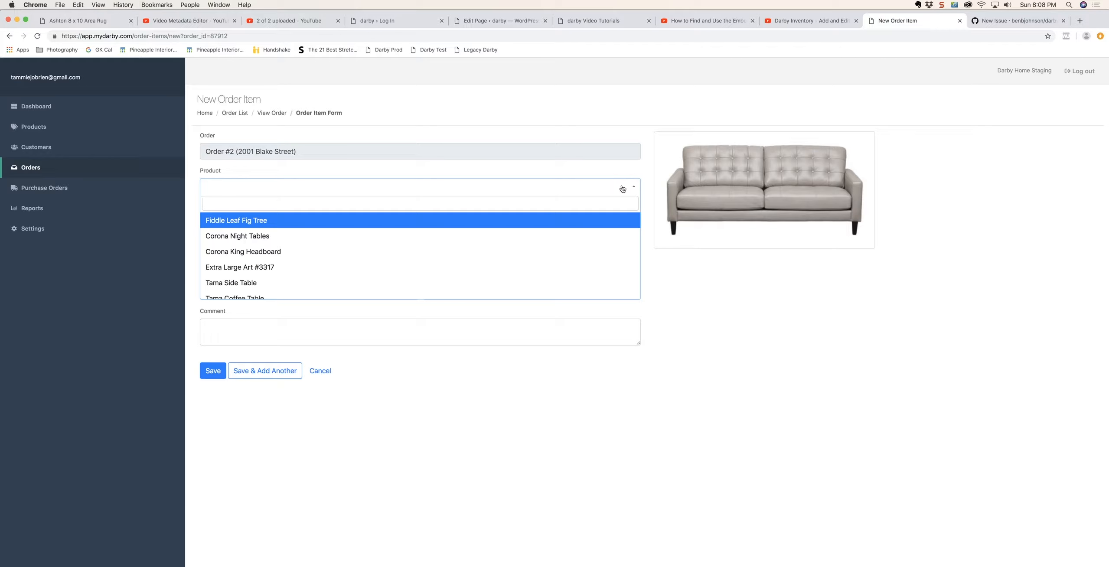
pyautogui.write('ashton')
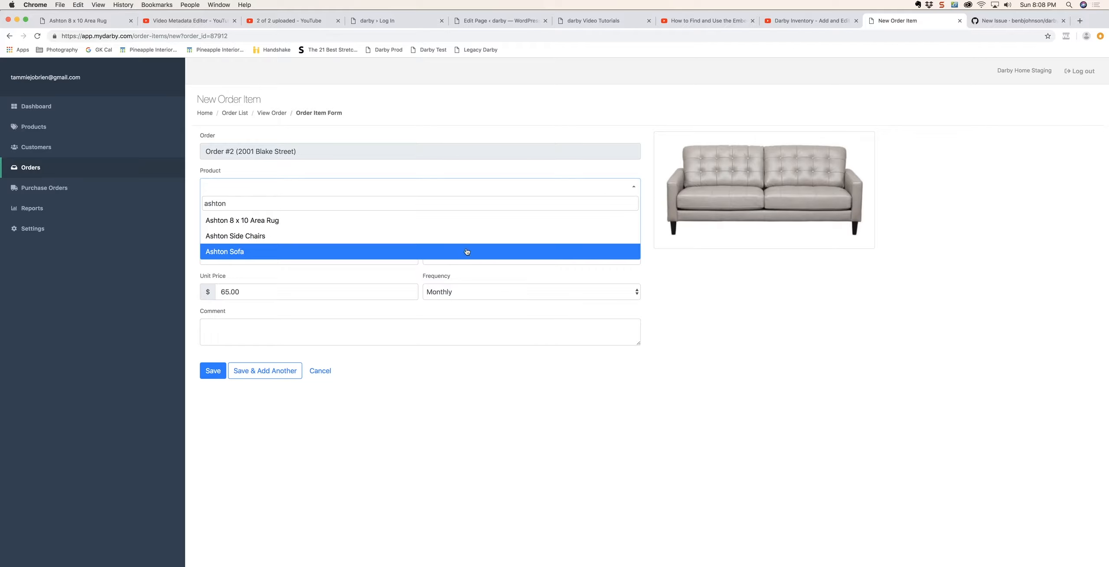
pyautogui.click(467, 251)
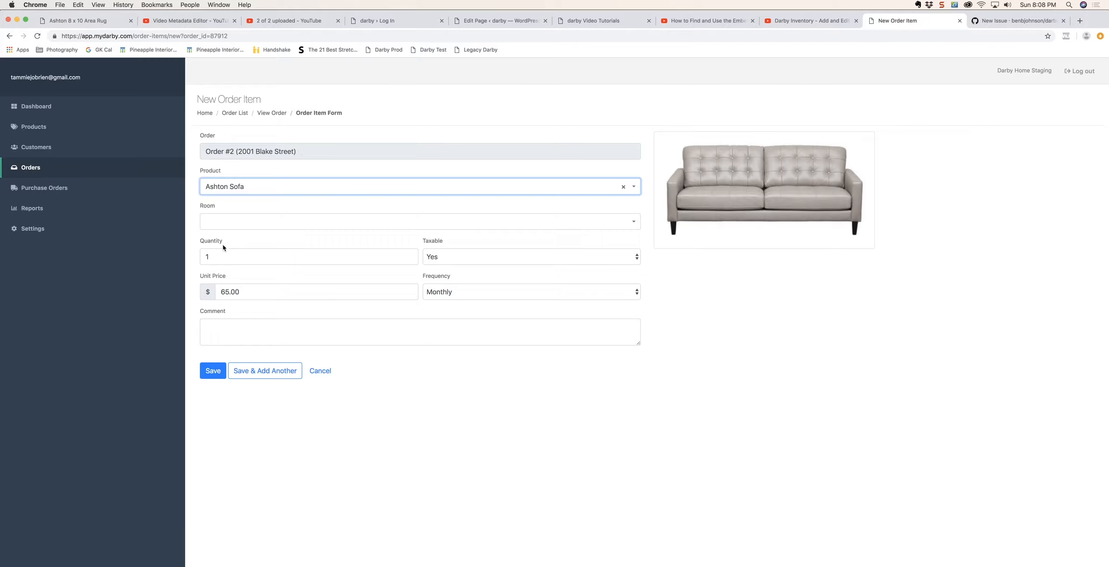
# - Assign the sofa to the Living Room, add the comment "This will go on the east wall", and save the item
pyautogui.click(346, 223)
pyautogui.write('l')
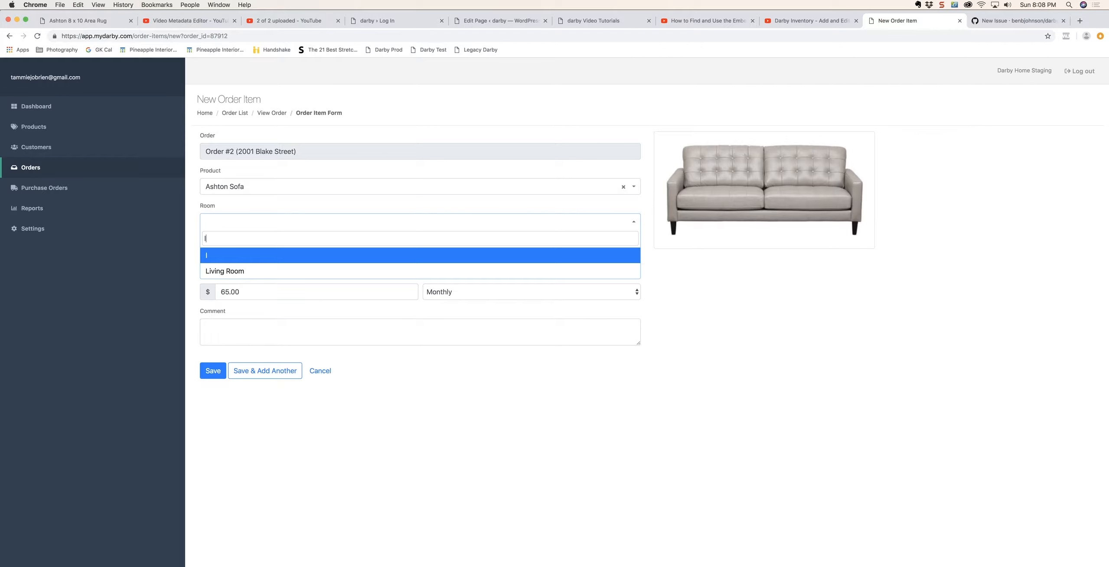
pyautogui.click(277, 273)
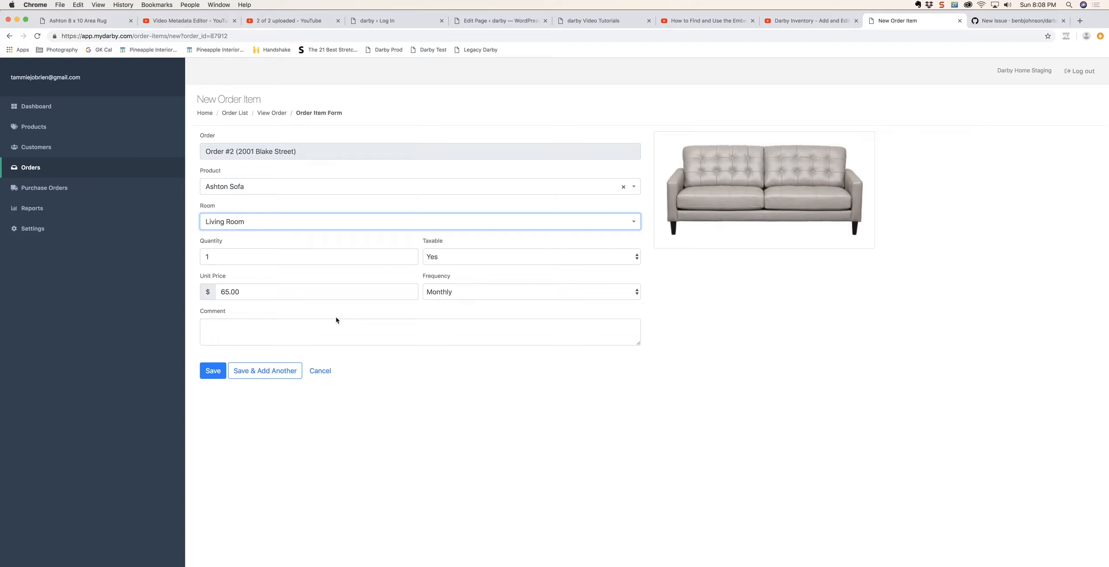
pyautogui.click(298, 325)
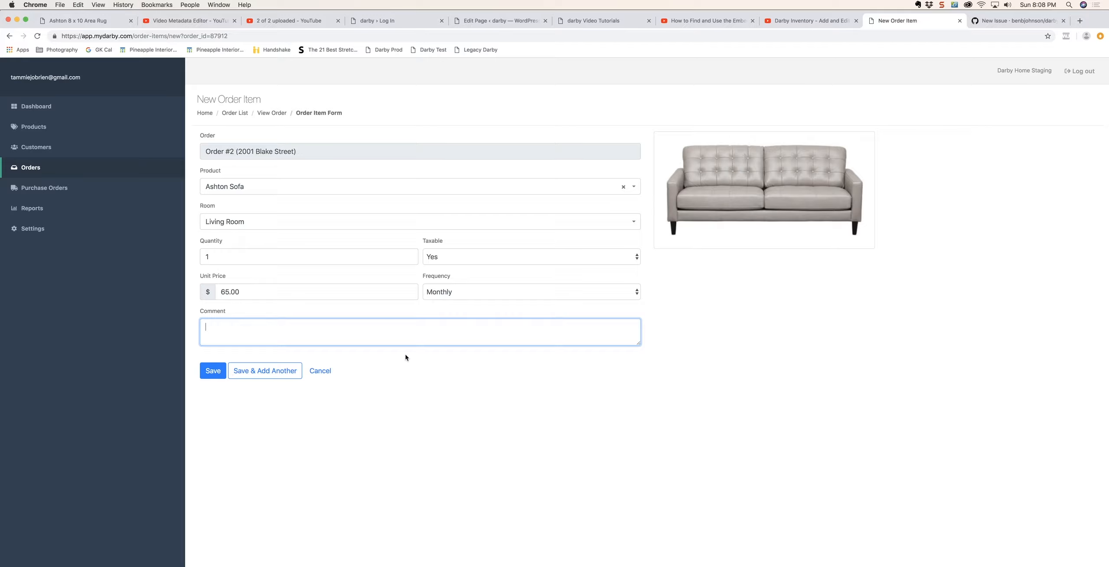
pyautogui.write('T')
pyautogui.write('This ')
pyautogui.write('will go on the ')
pyautogui.write('east wall')
pyautogui.click(209, 375)
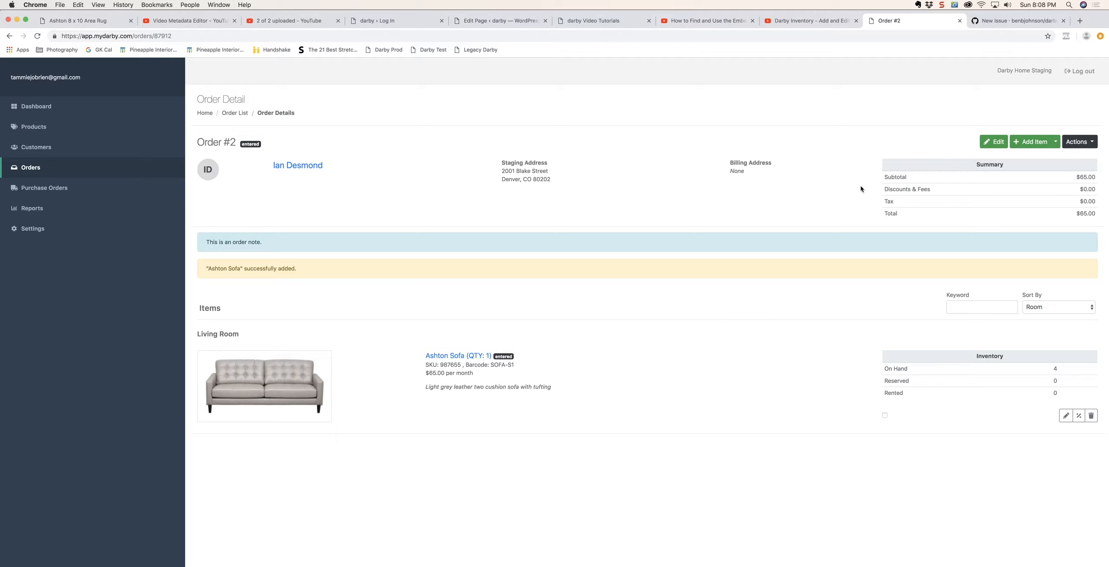
# - Start another order item and choose Ashton Side Chairs as the product by searching for "grey leather"
pyautogui.click(1036, 146)
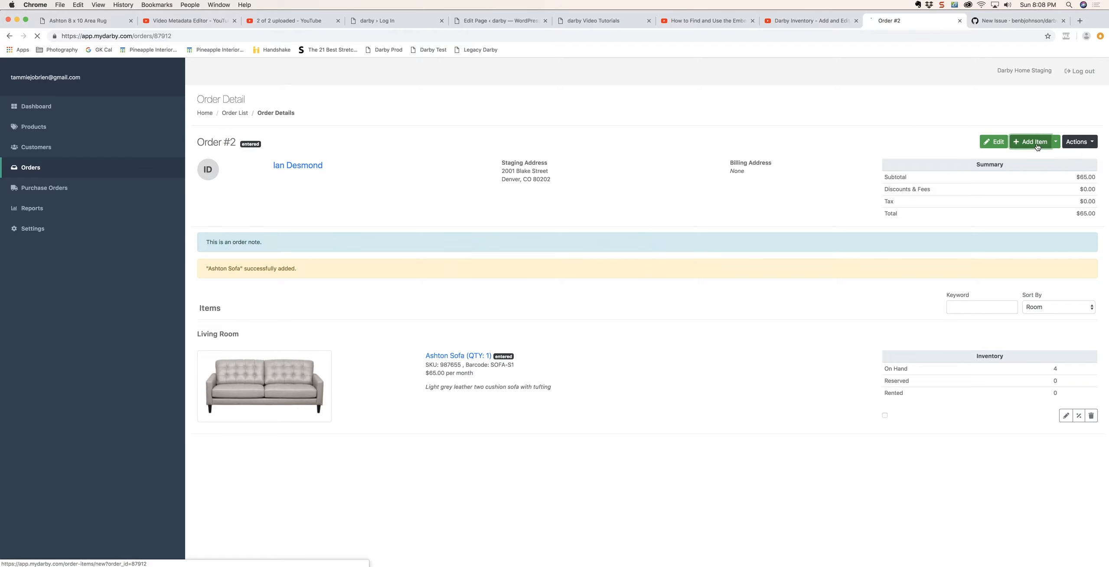
pyautogui.click(240, 189)
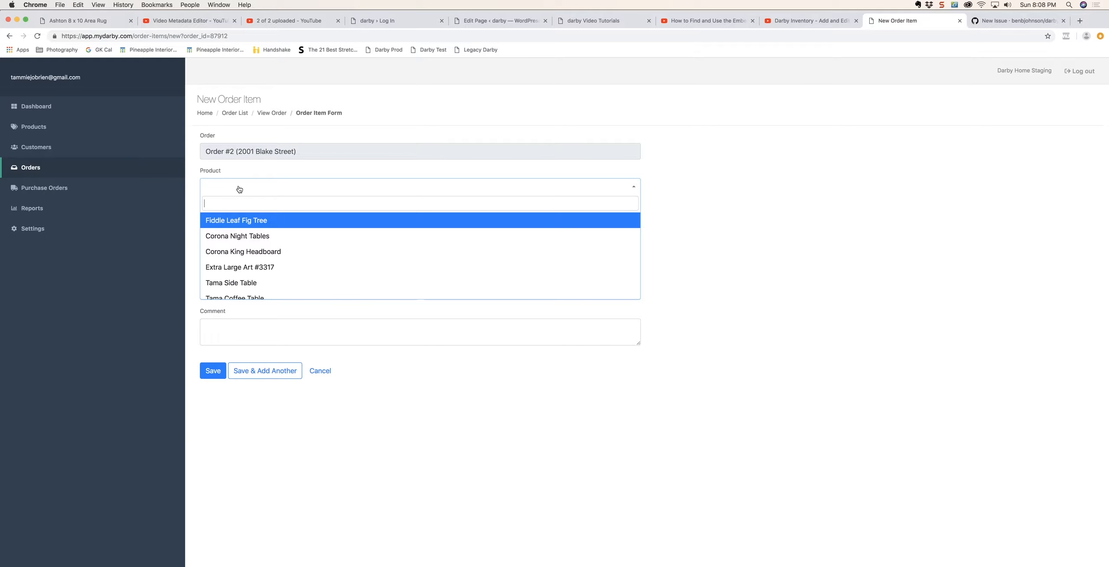
pyautogui.write('grey')
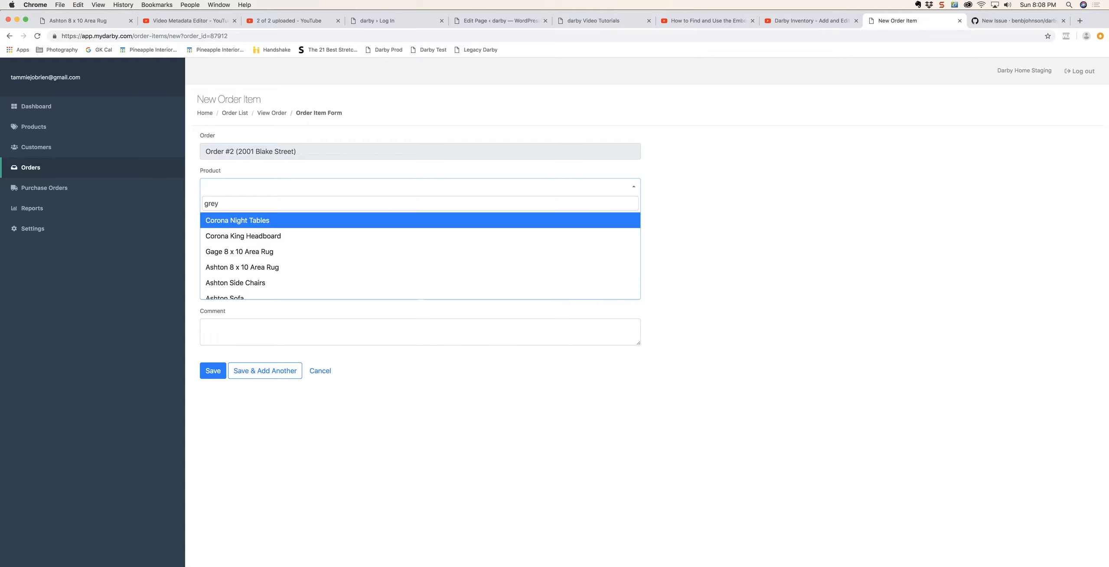
pyautogui.write(' leather')
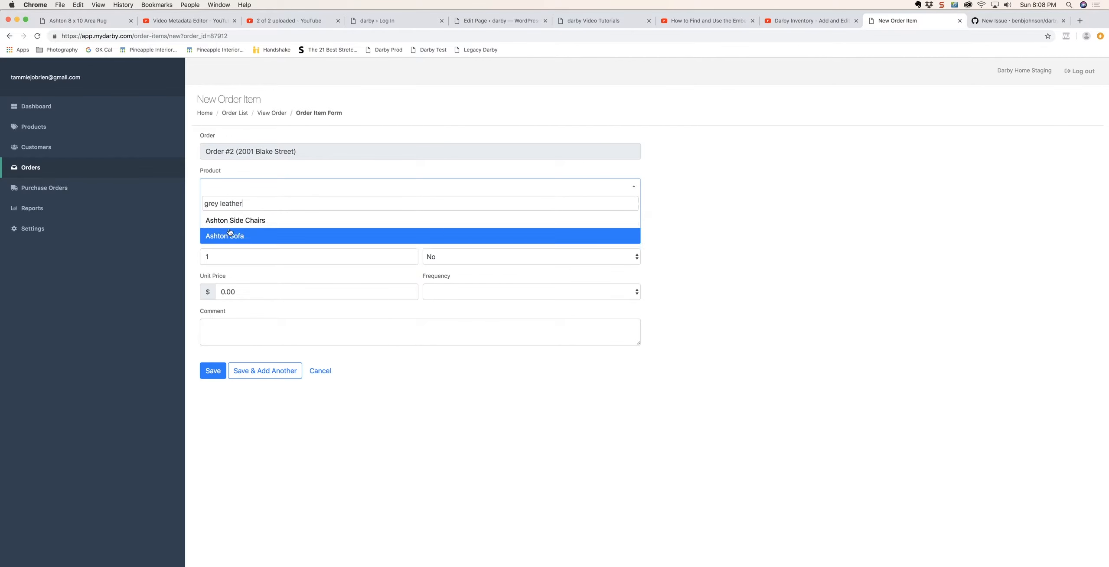
pyautogui.click(248, 221)
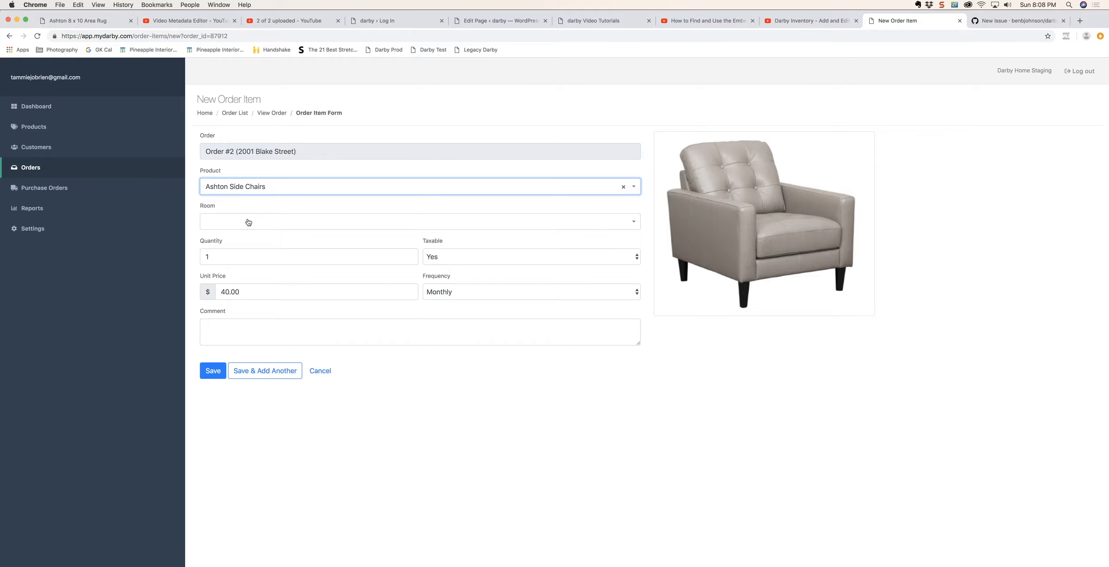
# - Assign the Ashton Side Chairs item to the Living Room
pyautogui.click(264, 225)
pyautogui.write('liv')
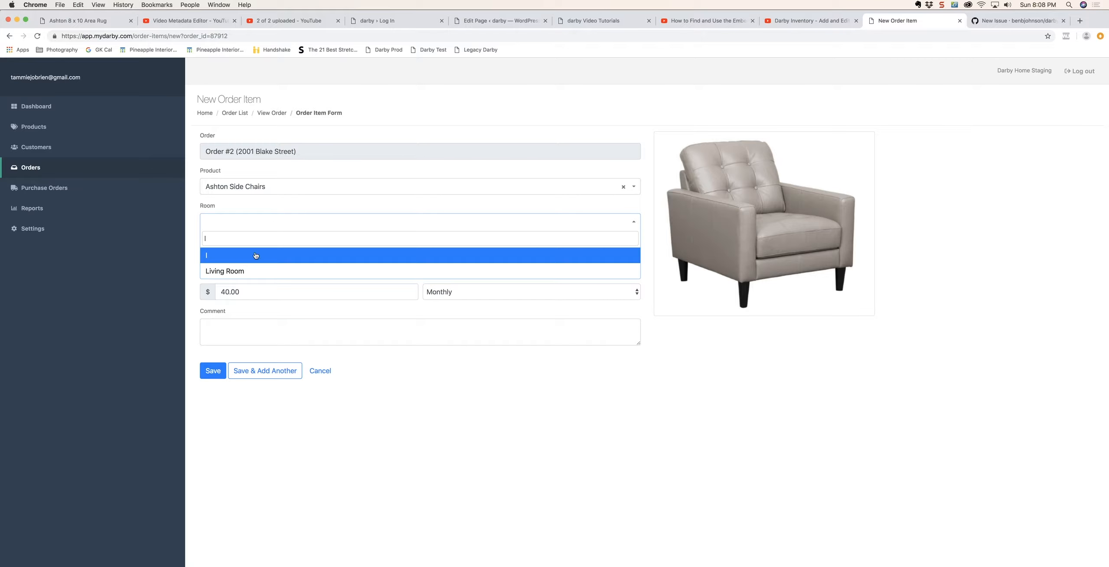
pyautogui.click(248, 268)
# - Set the side chairs' quantity to 2 and save the item, continuing with another new item
pyautogui.press('Tab')
pyautogui.press('Tab')
pyautogui.press('Tab')
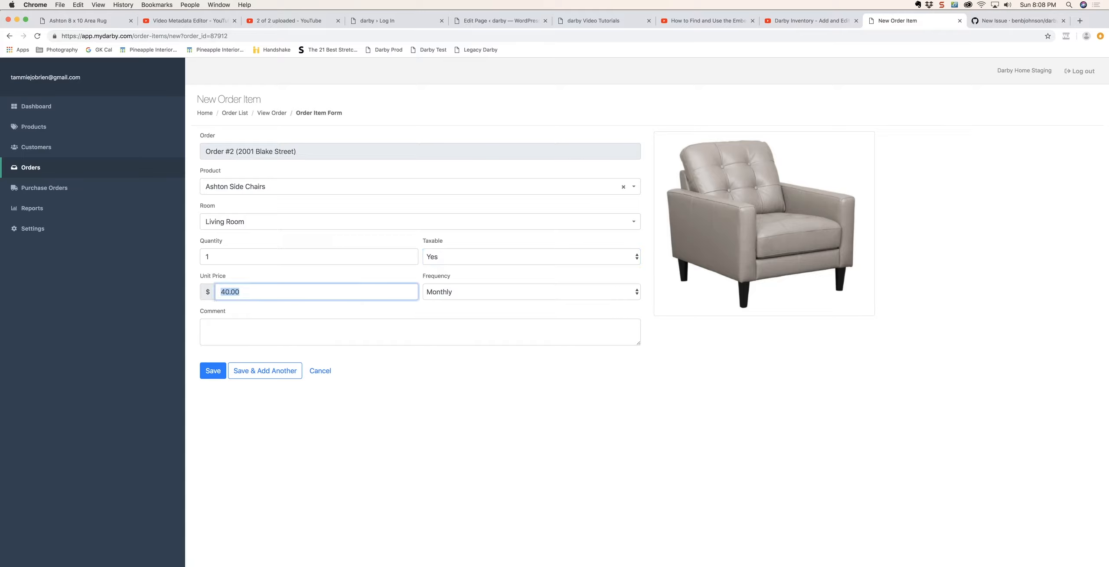
pyautogui.hotkey('shift', 'Tab')
pyautogui.hotkey('shift', 'Tab')
pyautogui.write('2')
pyautogui.press('Tab')
pyautogui.press('Tab')
pyautogui.press('Tab')
pyautogui.press('Tab')
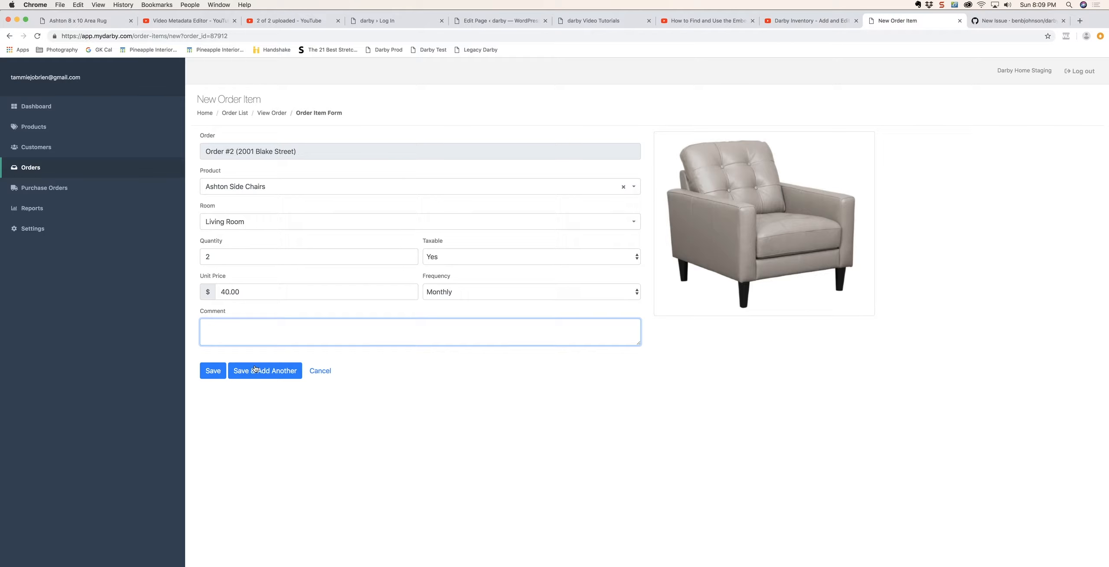
pyautogui.click(271, 376)
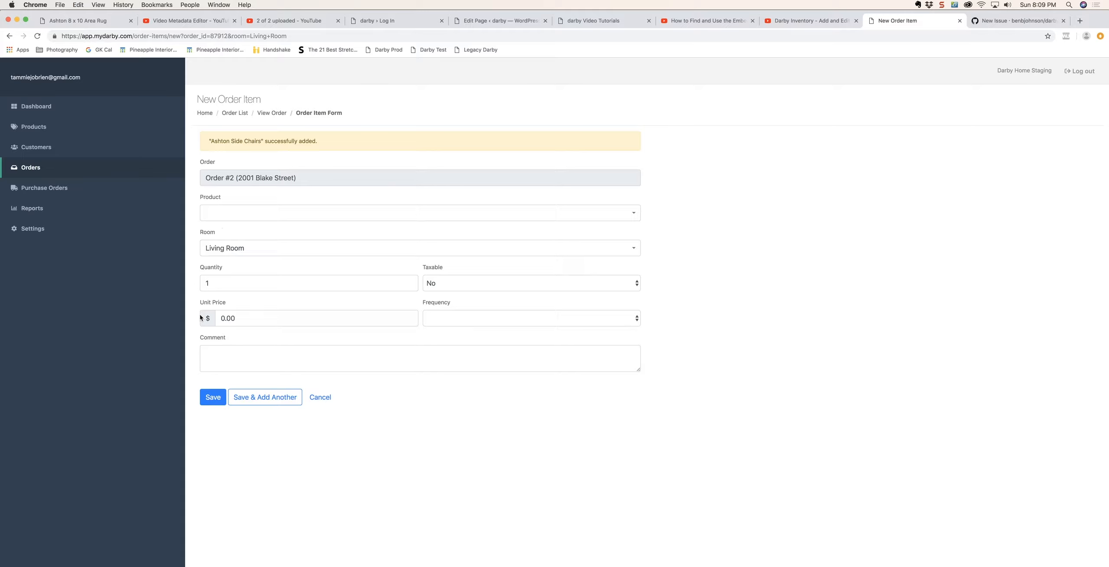
# - Choose Tama Coffee Table by searching for "gold coffee" and save it as a Living Room item, continuing with another new item
pyautogui.click(329, 213)
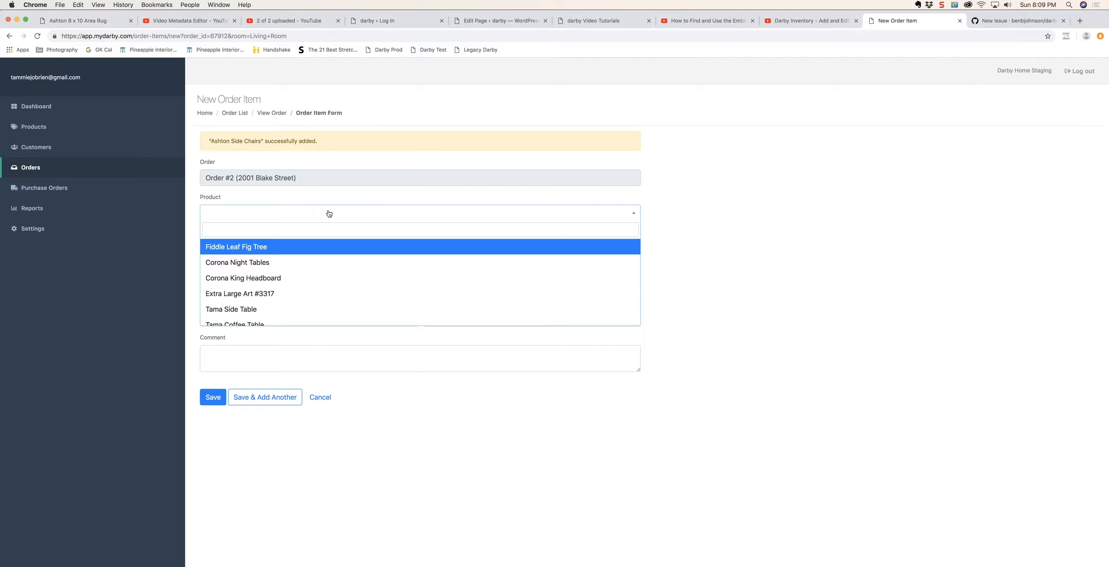
pyautogui.write('gold')
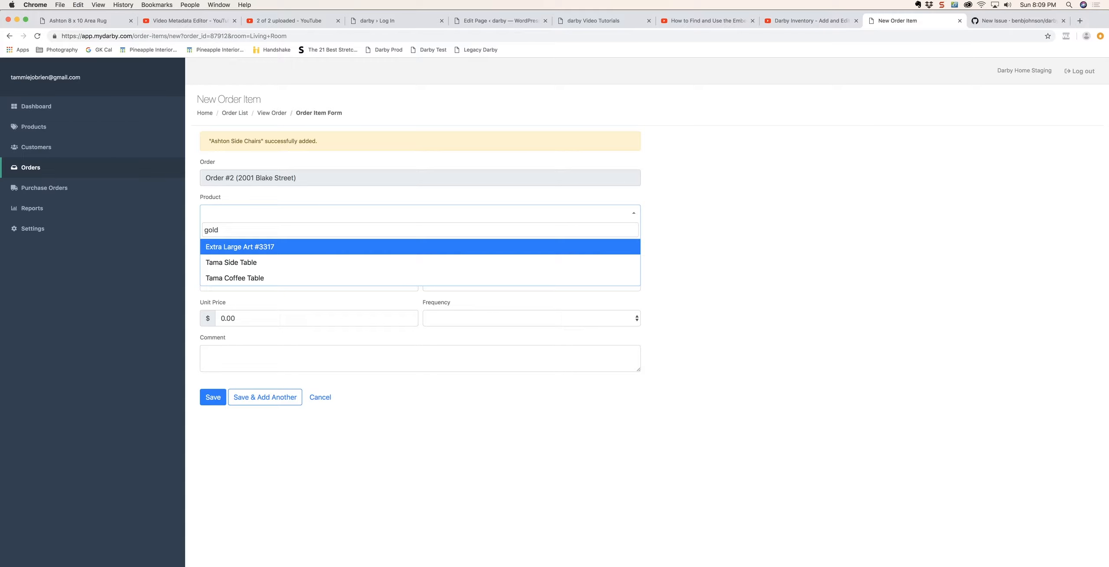
pyautogui.write(' coffee')
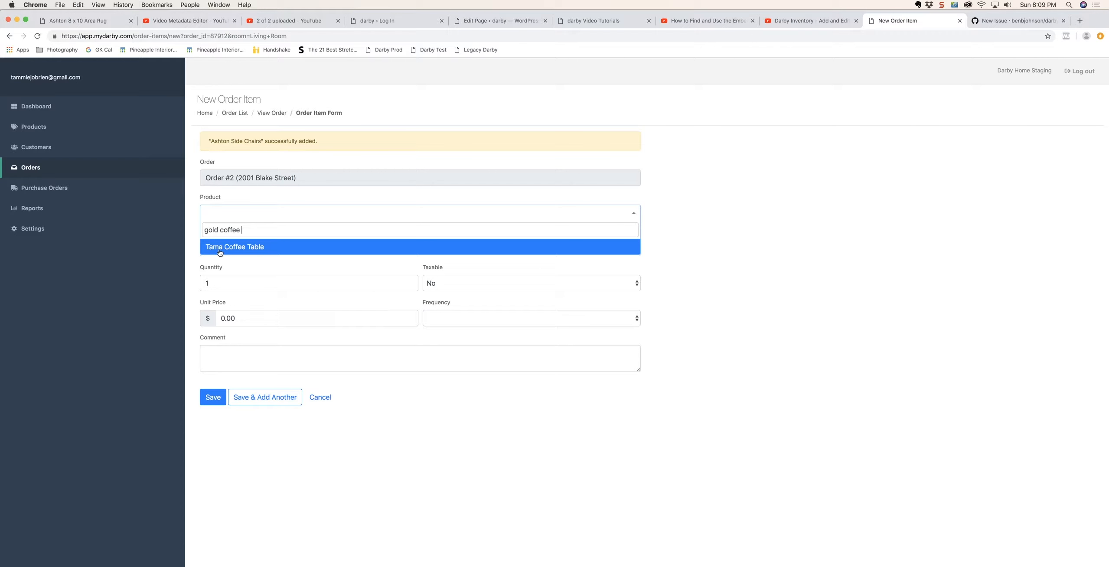
pyautogui.click(220, 248)
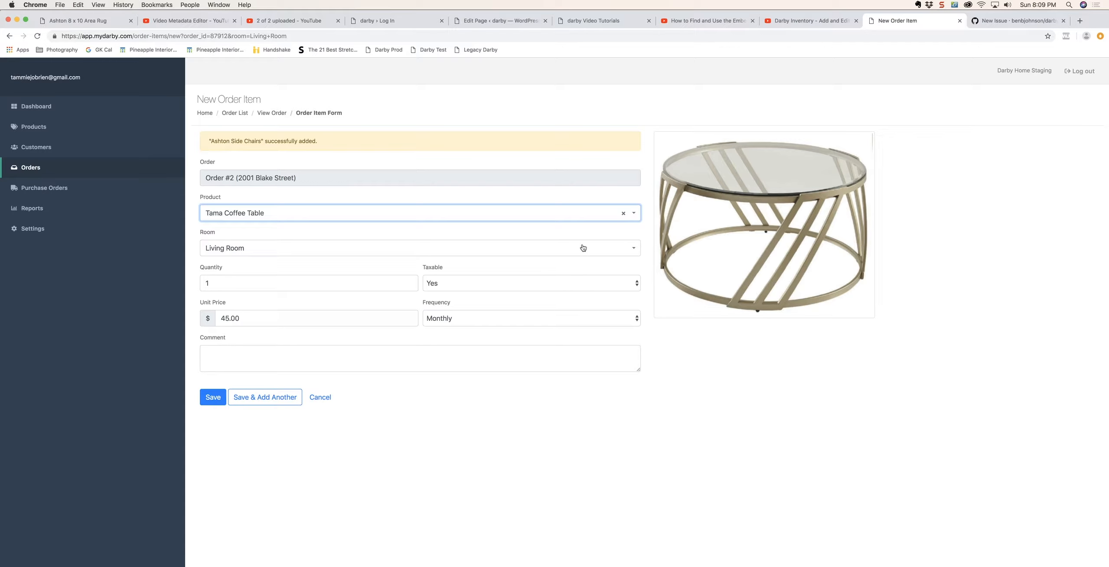
pyautogui.click(254, 399)
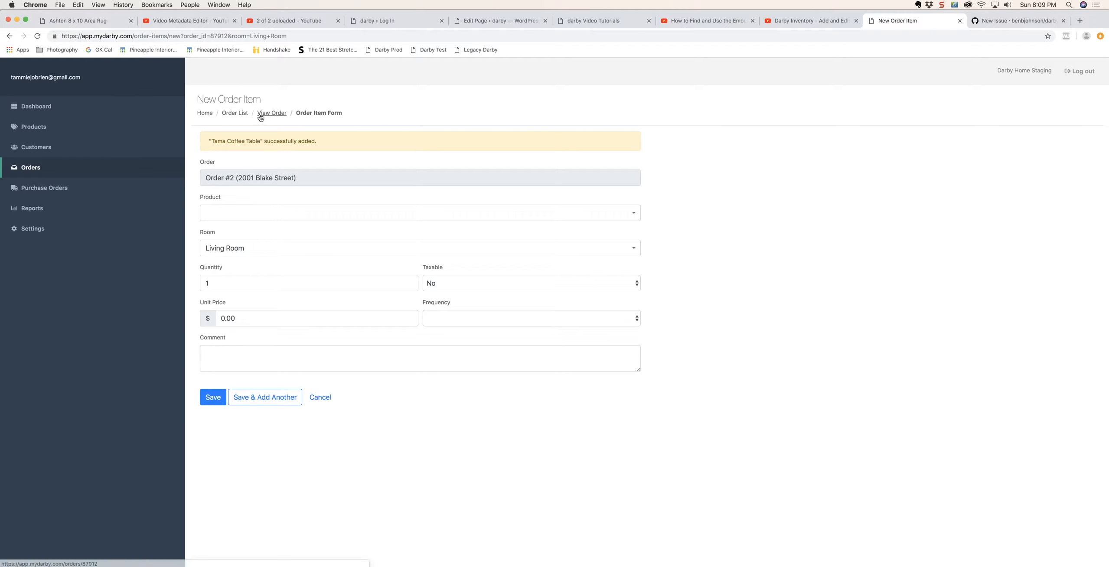
# - Return to the order's details and review the items listed under the Living Room
pyautogui.click(276, 114)
pyautogui.scroll(-5, 703, 355)
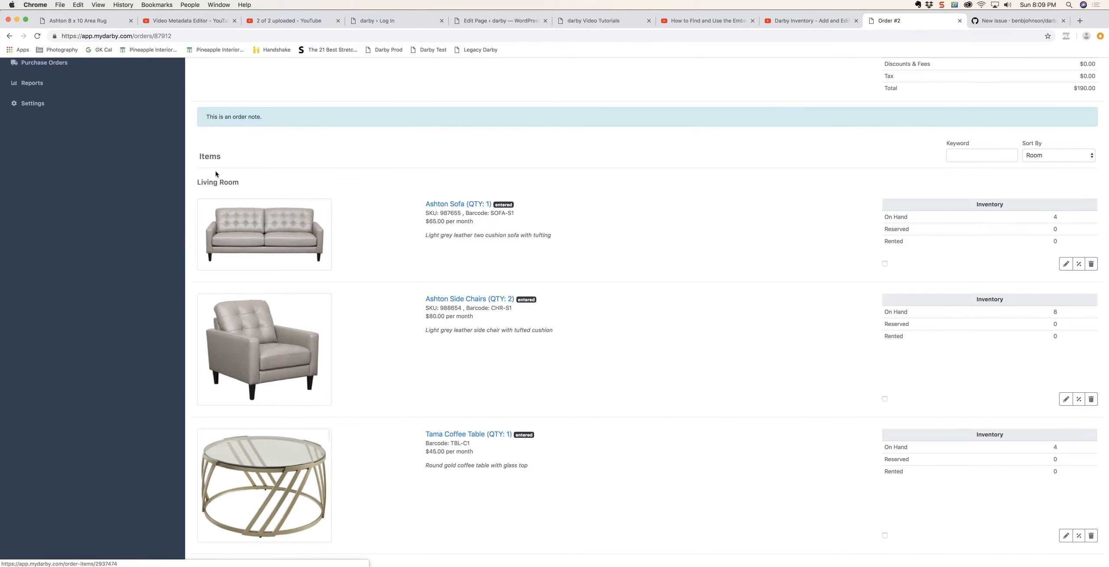
pyautogui.scroll(5, 623, 213)
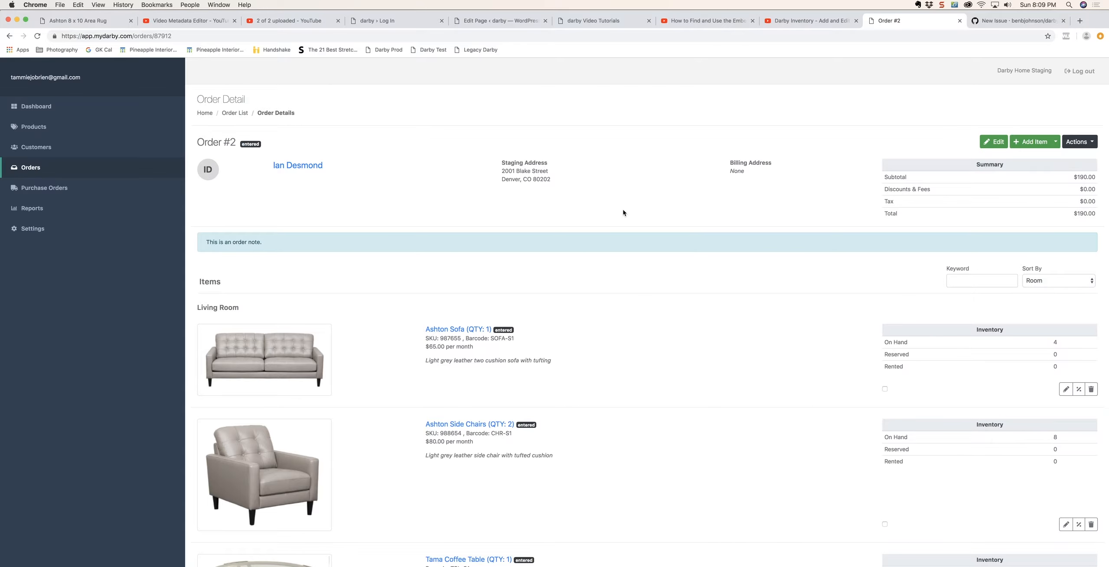
# - Open the product list and search it for "tama"
pyautogui.click(32, 127)
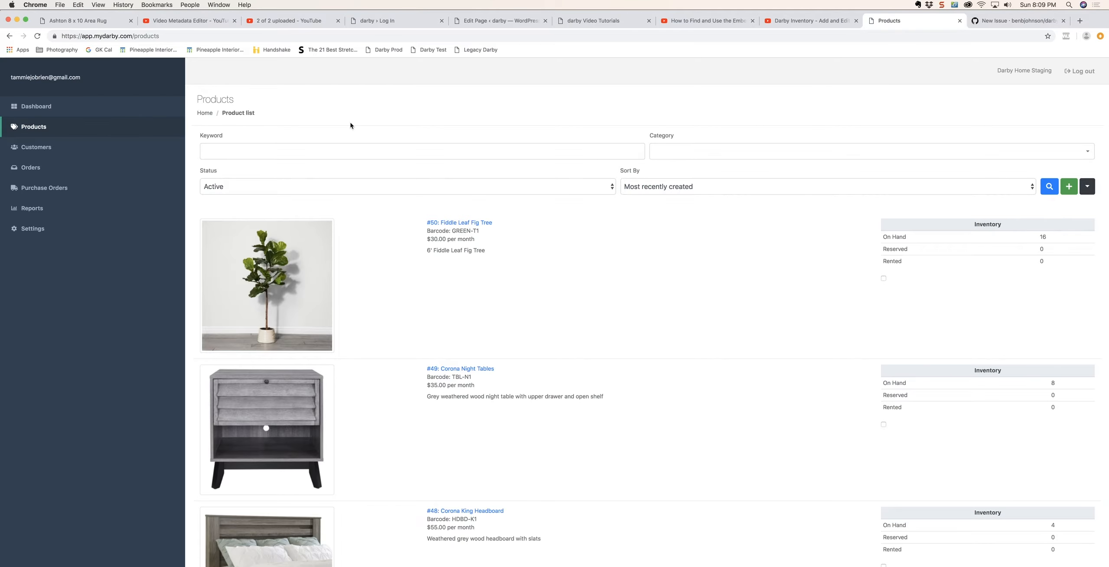
pyautogui.click(359, 148)
pyautogui.write('tama')
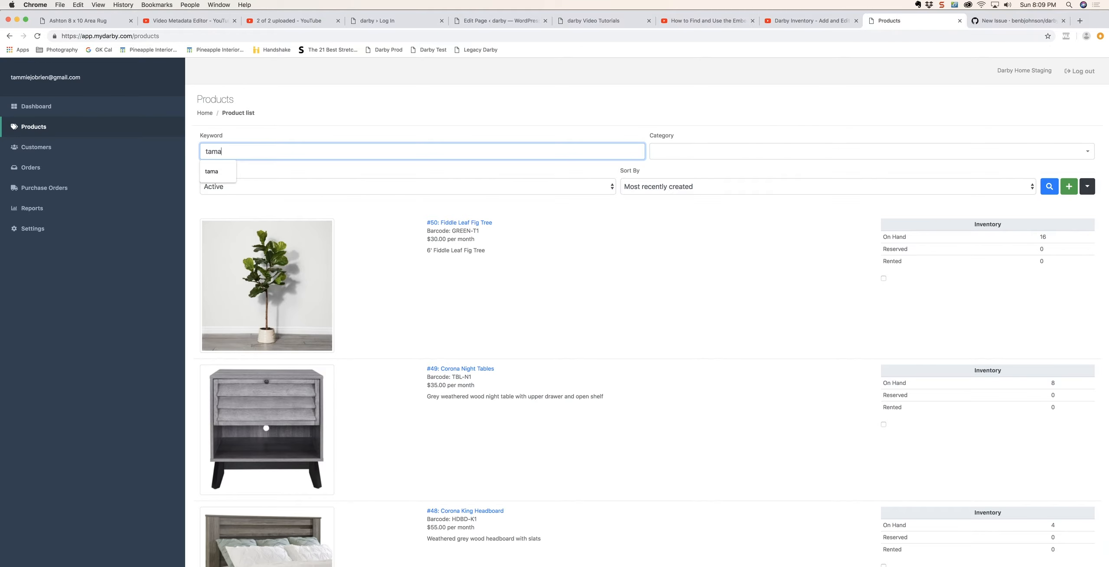
pyautogui.press('Return')
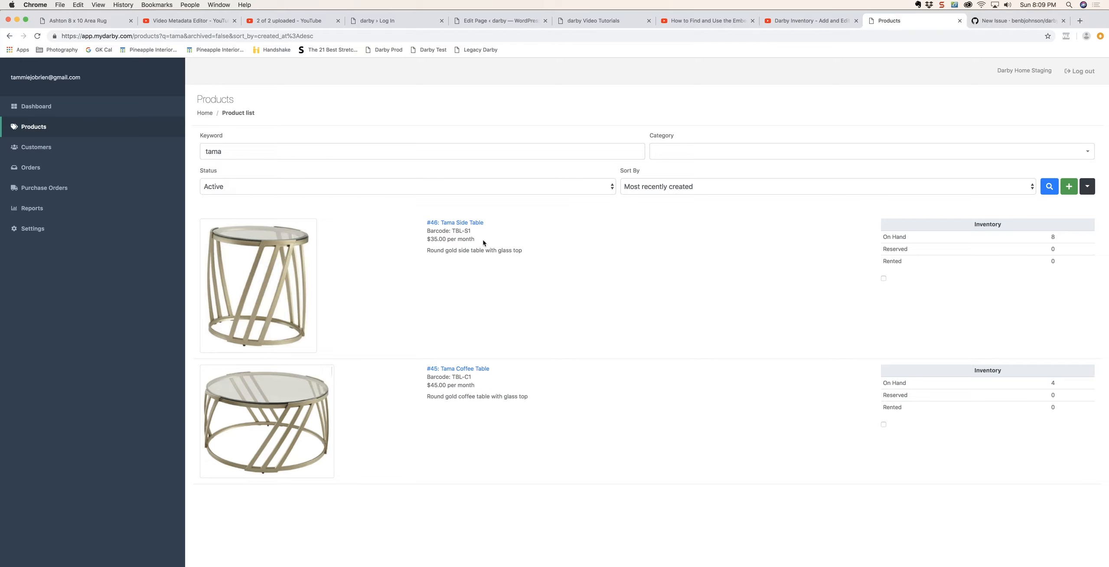
# - Select the Tama Side Table in the product list and add it to the customer's existing order without a room
pyautogui.click(884, 278)
pyautogui.click(1087, 189)
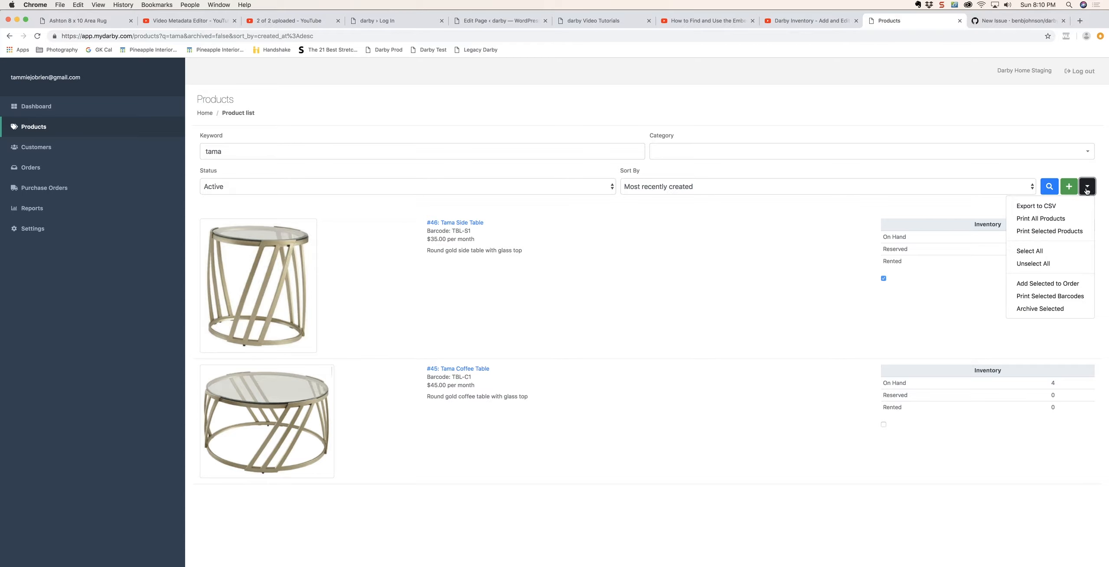
pyautogui.click(1035, 283)
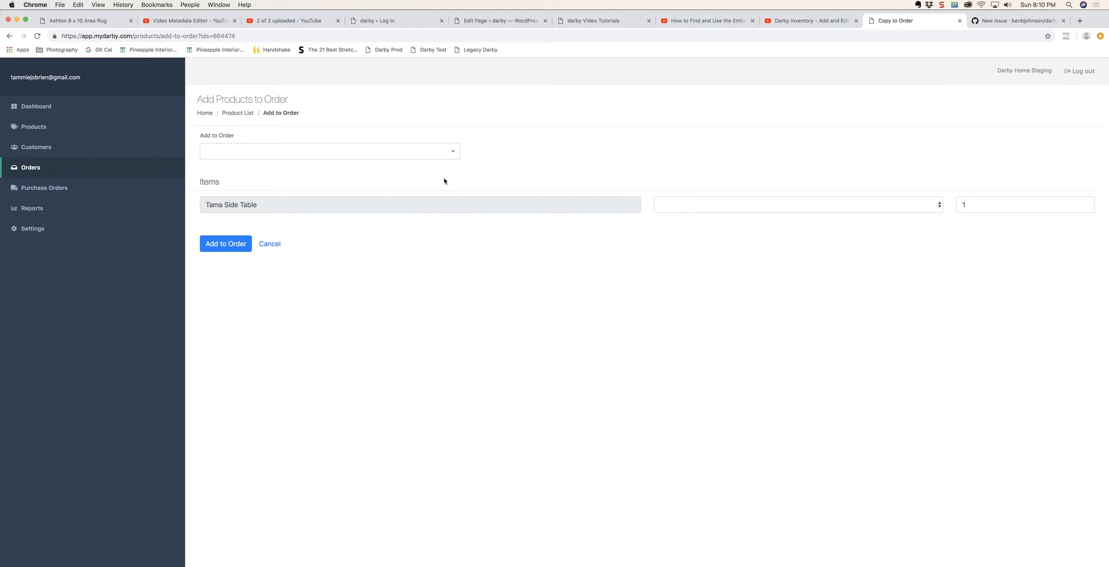
pyautogui.click(456, 155)
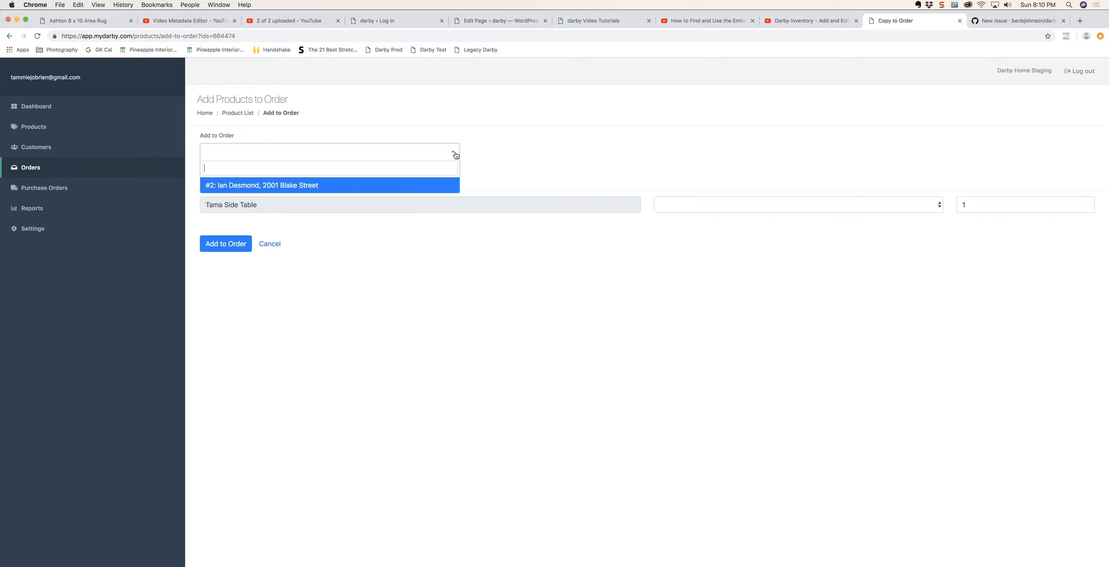
pyautogui.click(351, 186)
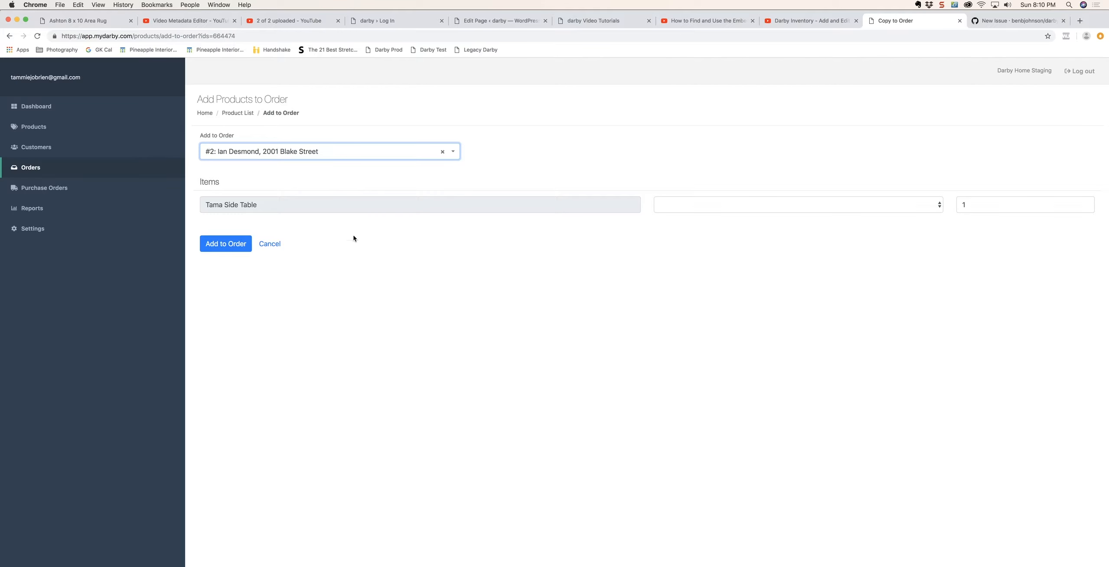
pyautogui.click(233, 244)
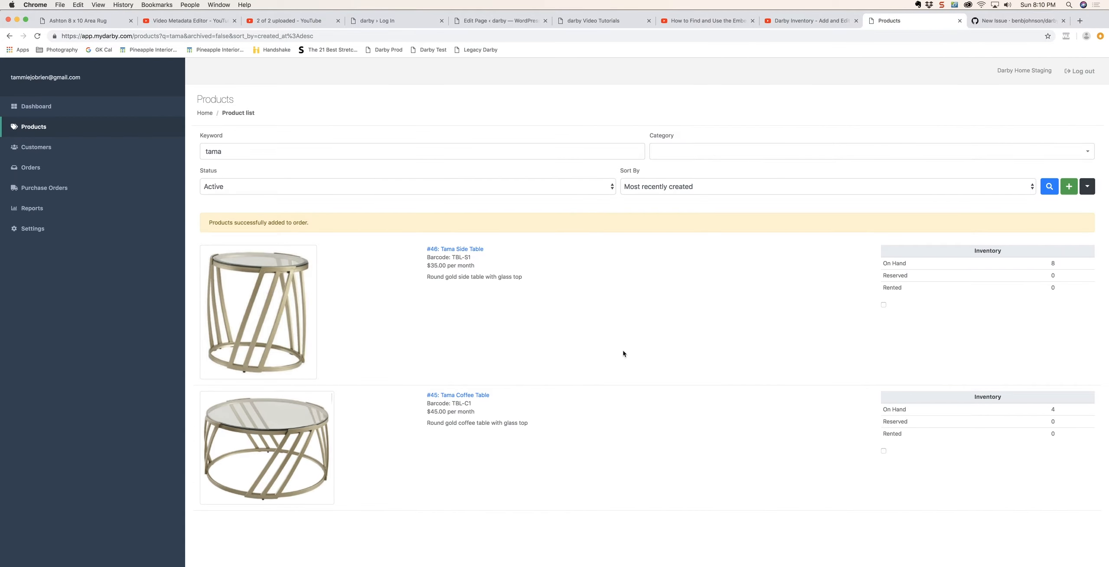
# - Open the customer's order from the order list and check its items for the Tama Side Table
pyautogui.click(30, 168)
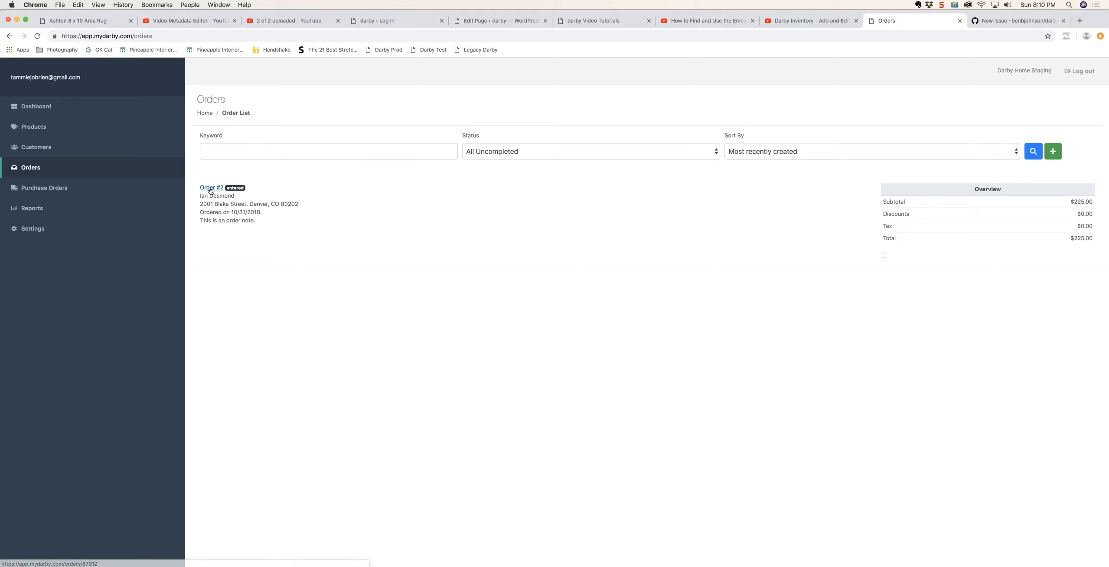
pyautogui.click(211, 190)
pyautogui.scroll(-5, 585, 340)
pyautogui.scroll(1, 588, 343)
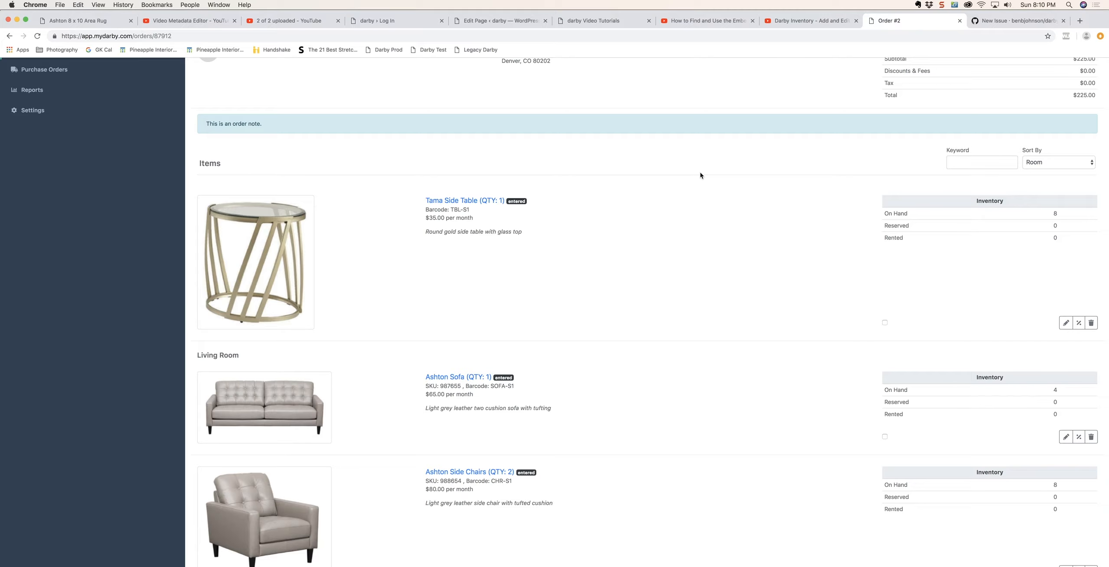
pyautogui.scroll(3, 623, 217)
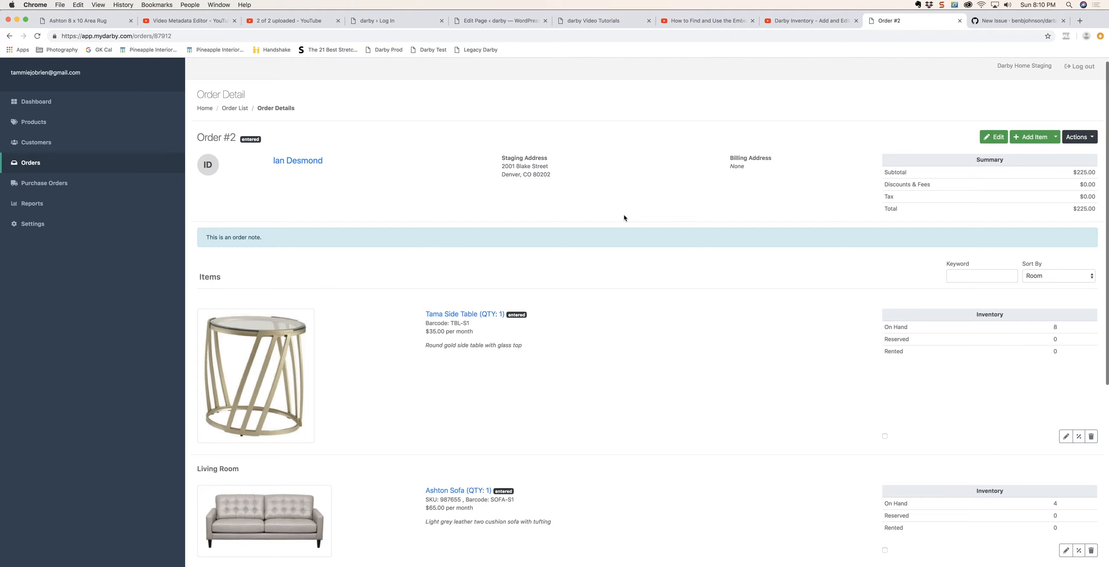
# - Add two products to the order with Scan Items, using the barcodes ART-L1 and RUG-L1
pyautogui.click(1056, 136)
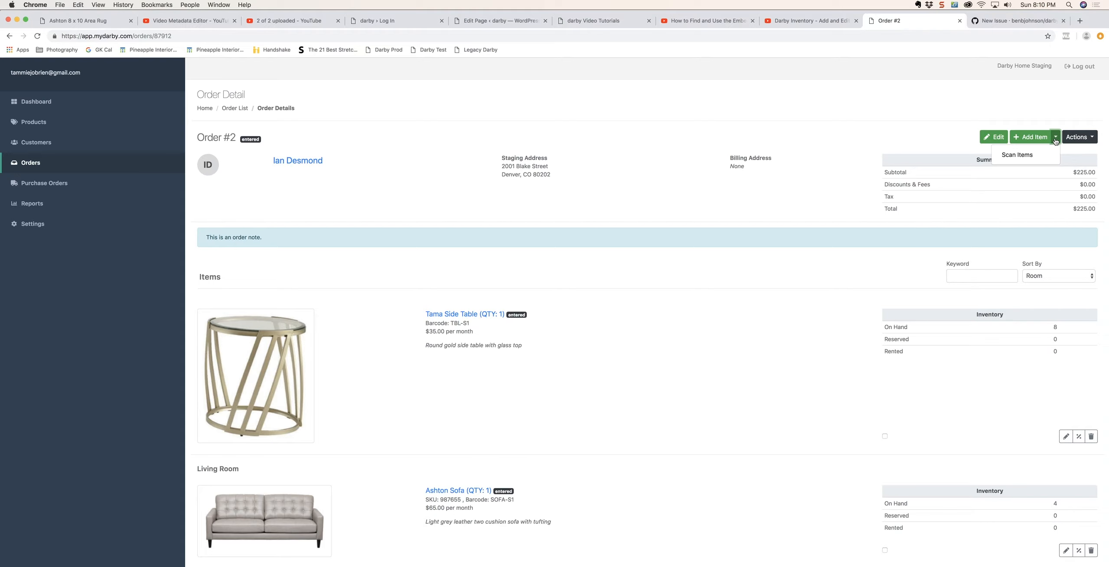
pyautogui.click(1010, 156)
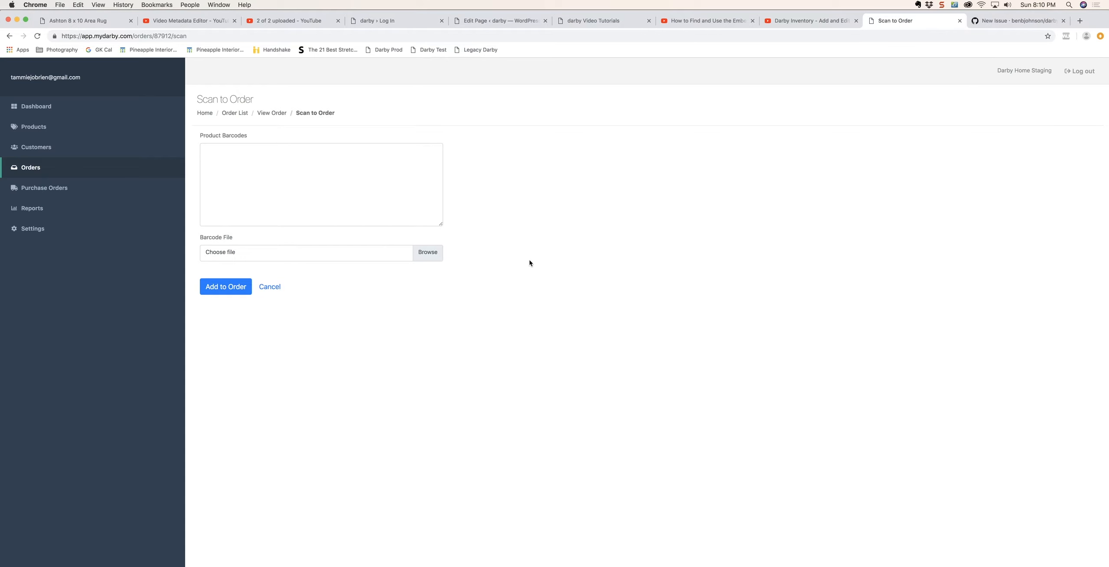
pyautogui.click(304, 155)
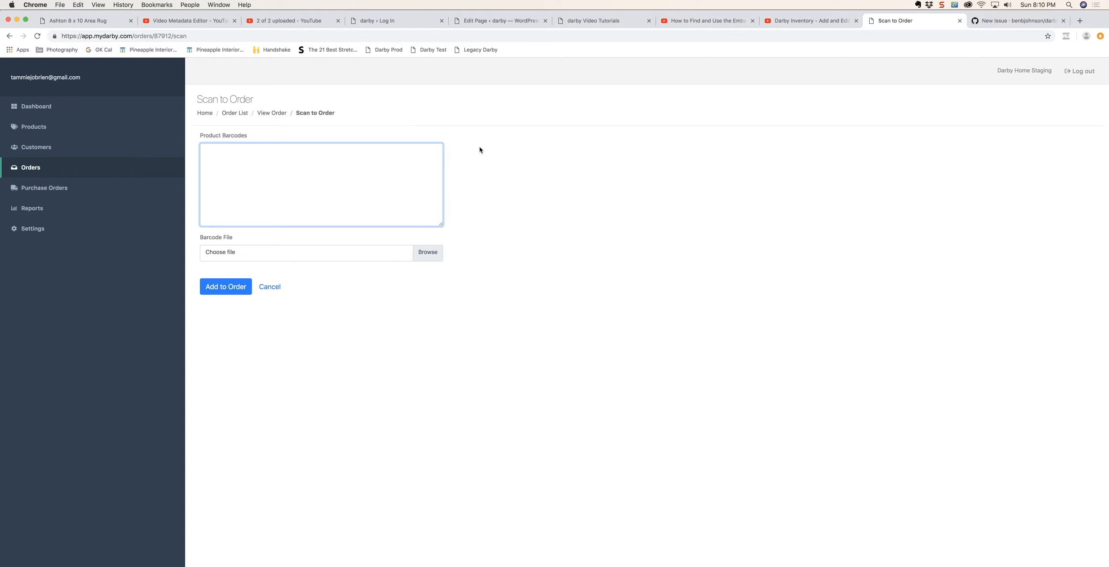
pyautogui.write('ART-L1')
pyautogui.press('Return')
pyautogui.write('RUG-L1')
pyautogui.click(225, 293)
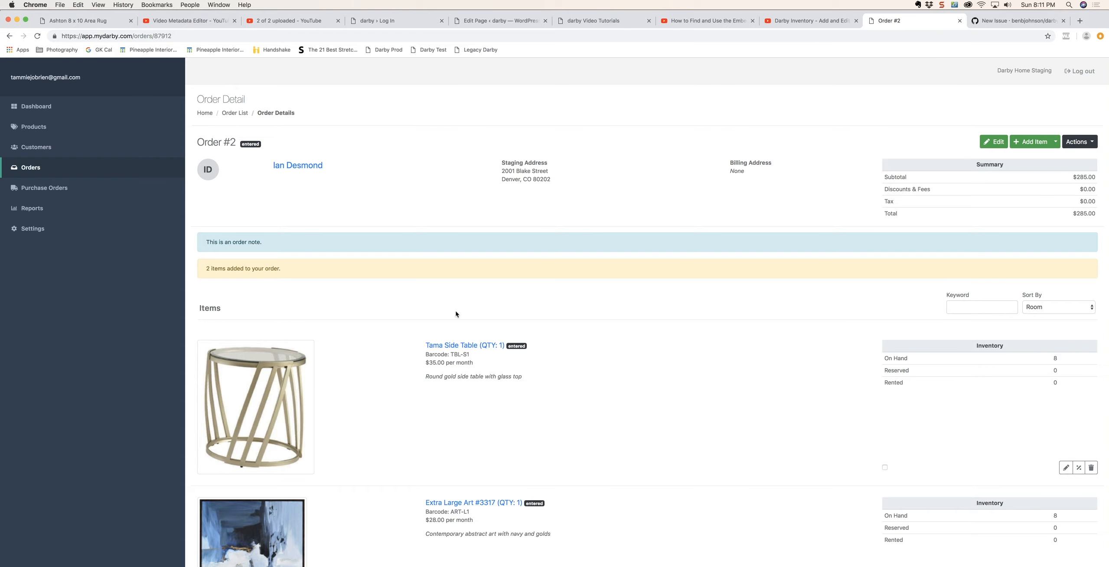
# - Select the three order items without a room: Tama Side Table, Extra Large Art #3317 and Ashton 8 x 10 Area Rug
pyautogui.scroll(-5, 567, 382)
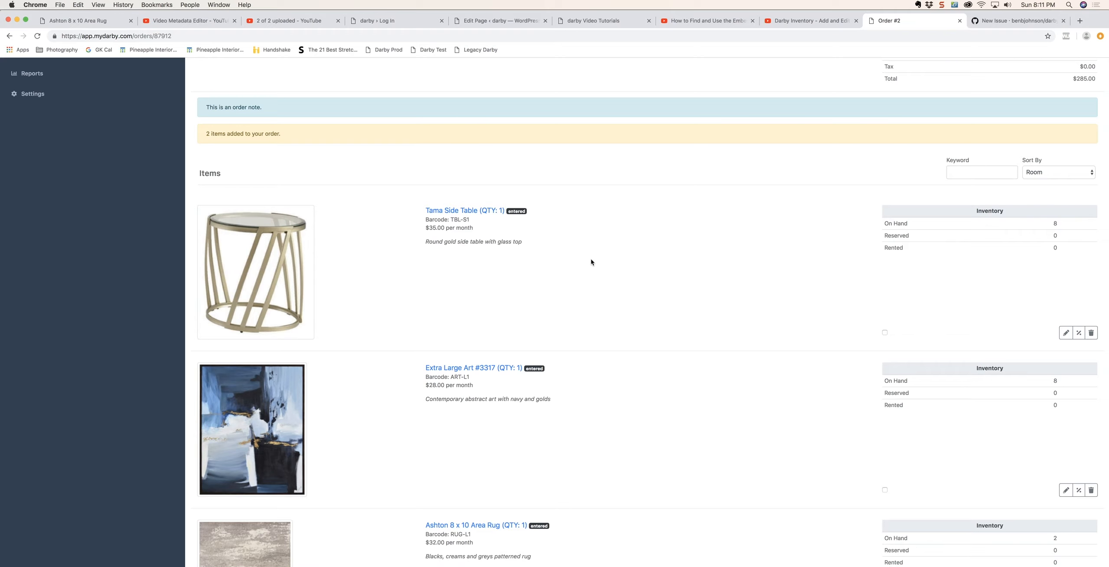
pyautogui.scroll(-6, 589, 433)
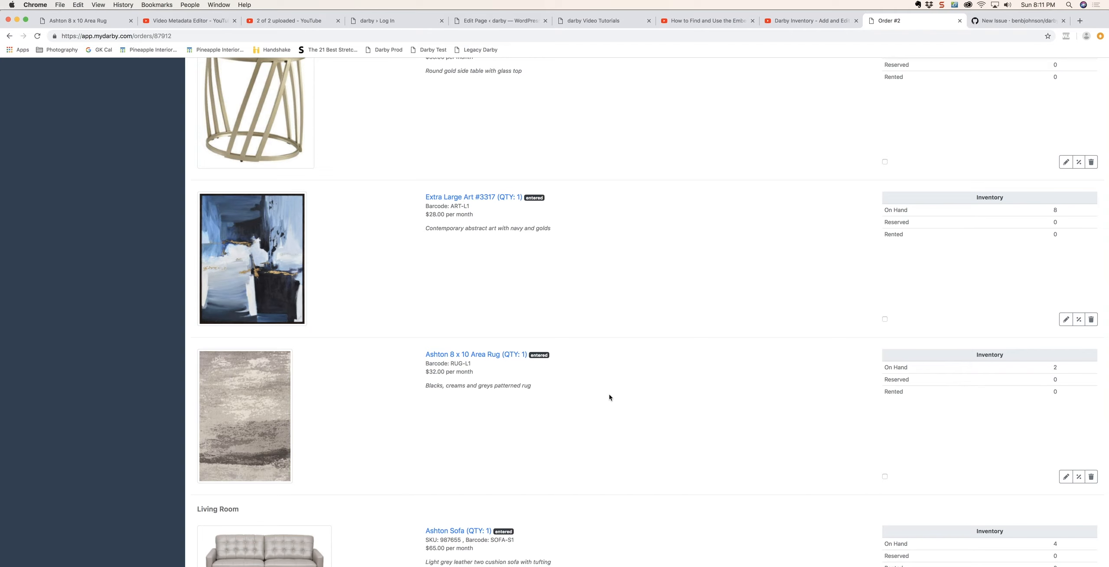
pyautogui.scroll(6, 610, 397)
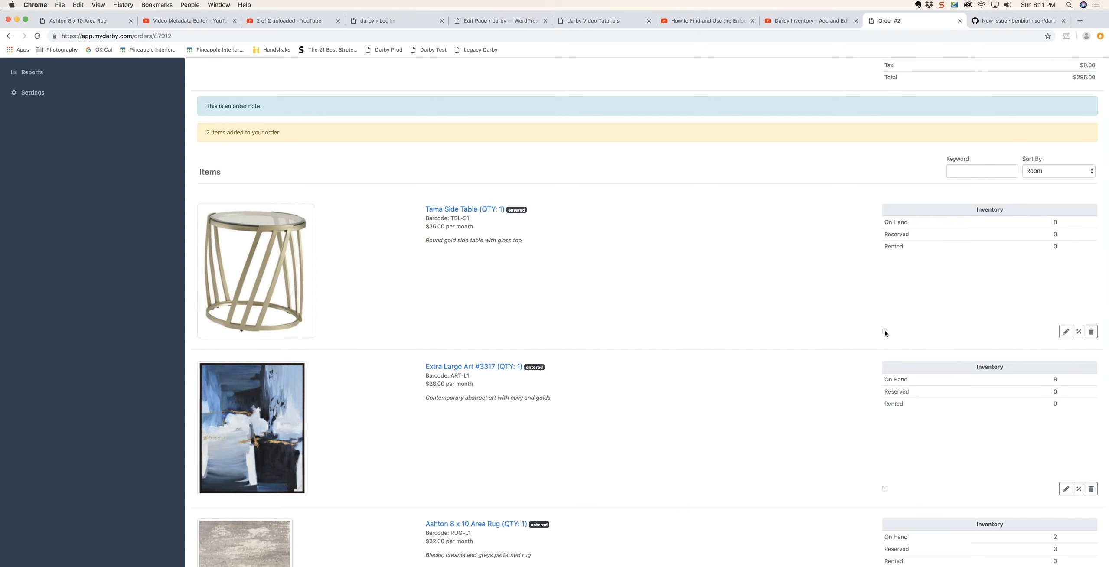
pyautogui.scroll(-5, 859, 390)
pyautogui.click(885, 336)
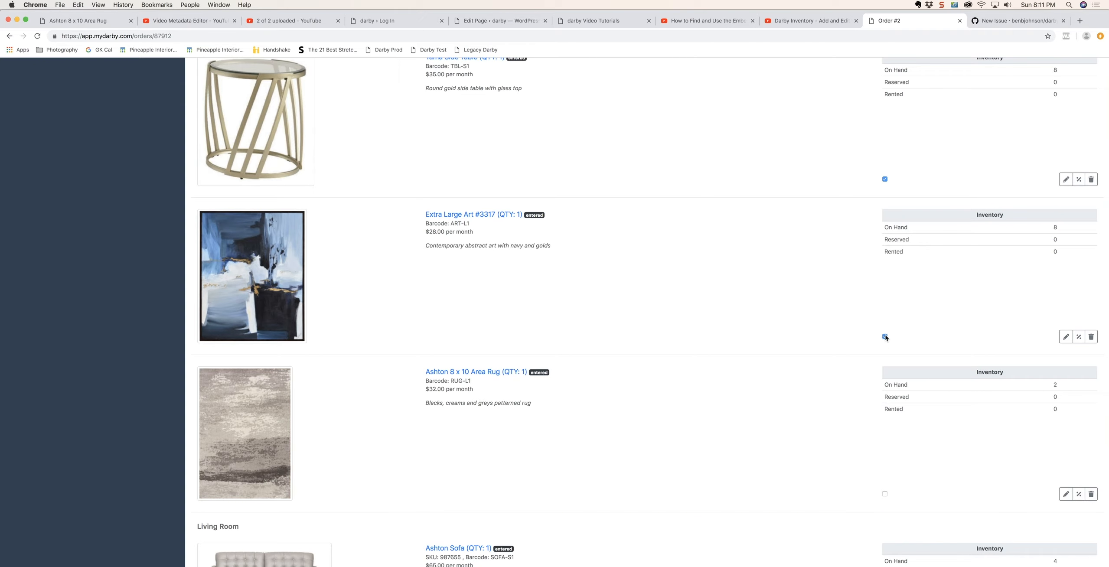
pyautogui.scroll(8, 802, 356)
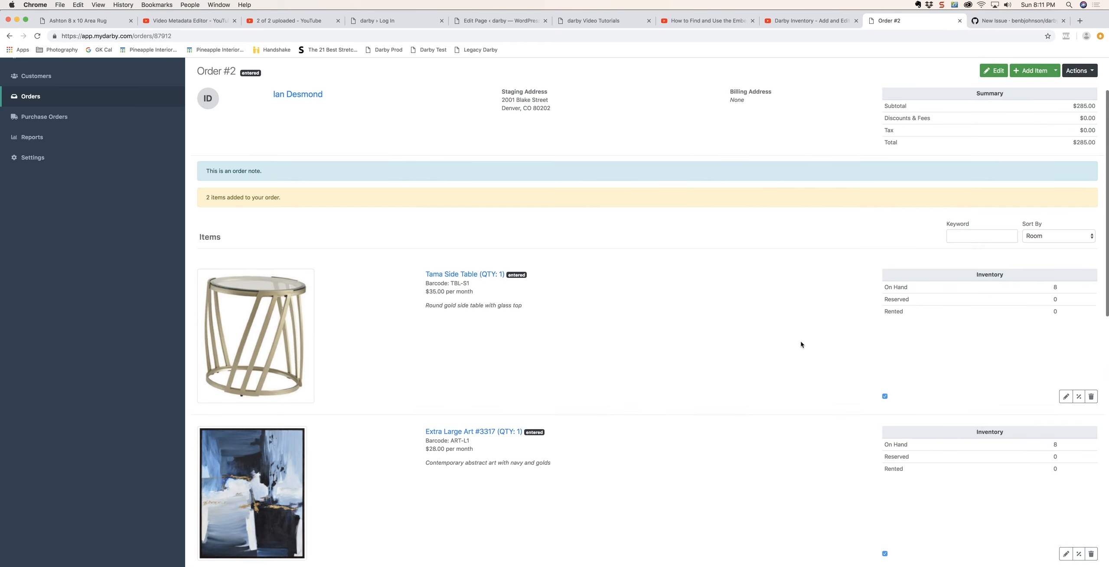
# - Assign the selected order items to the Living Room in bulk and apply the update
pyautogui.click(1079, 93)
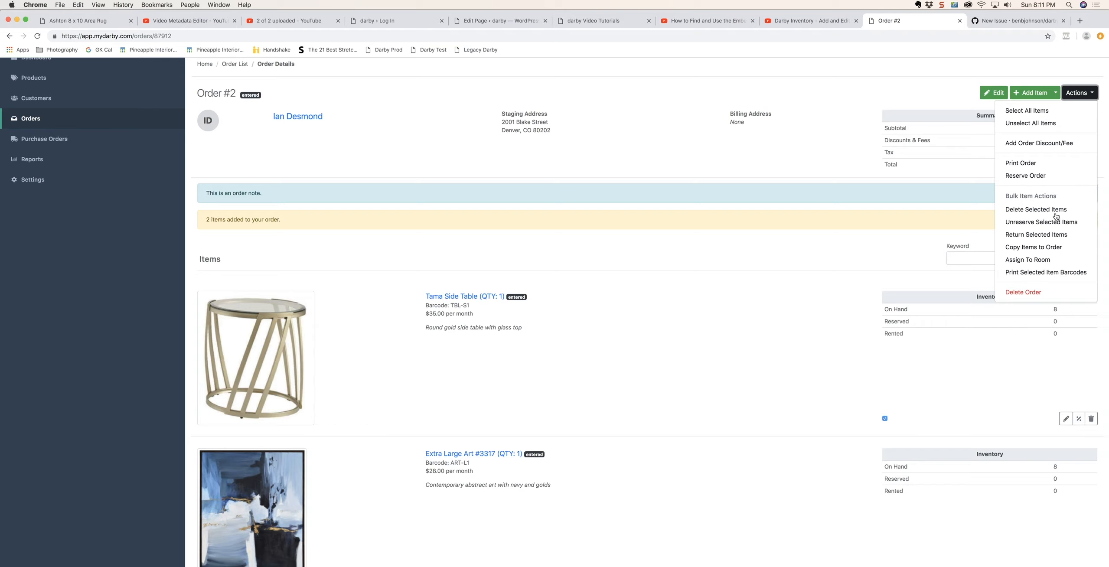
pyautogui.click(1024, 261)
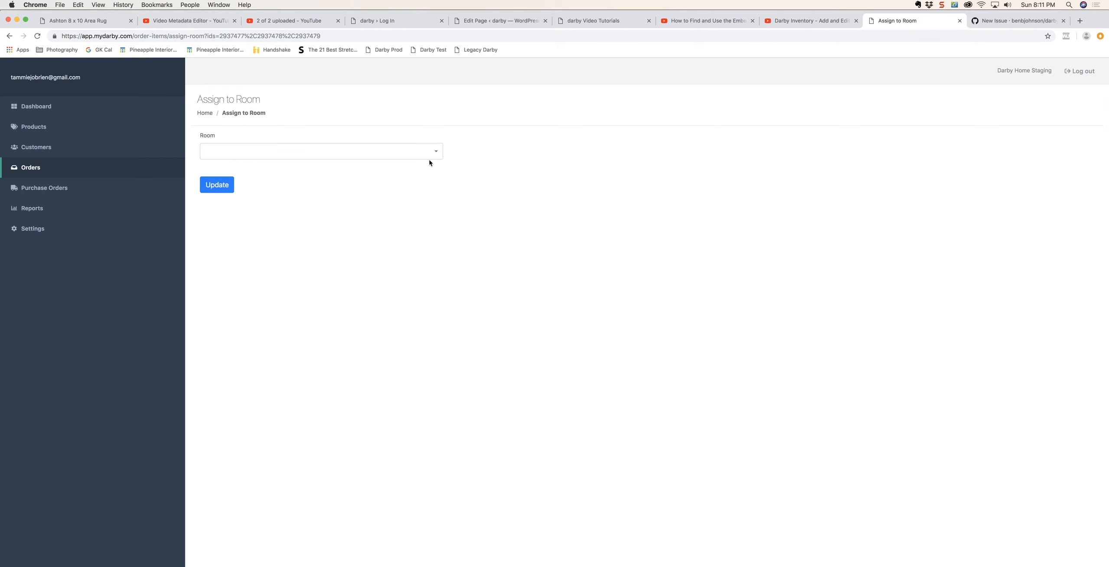
pyautogui.click(428, 159)
pyautogui.write('l')
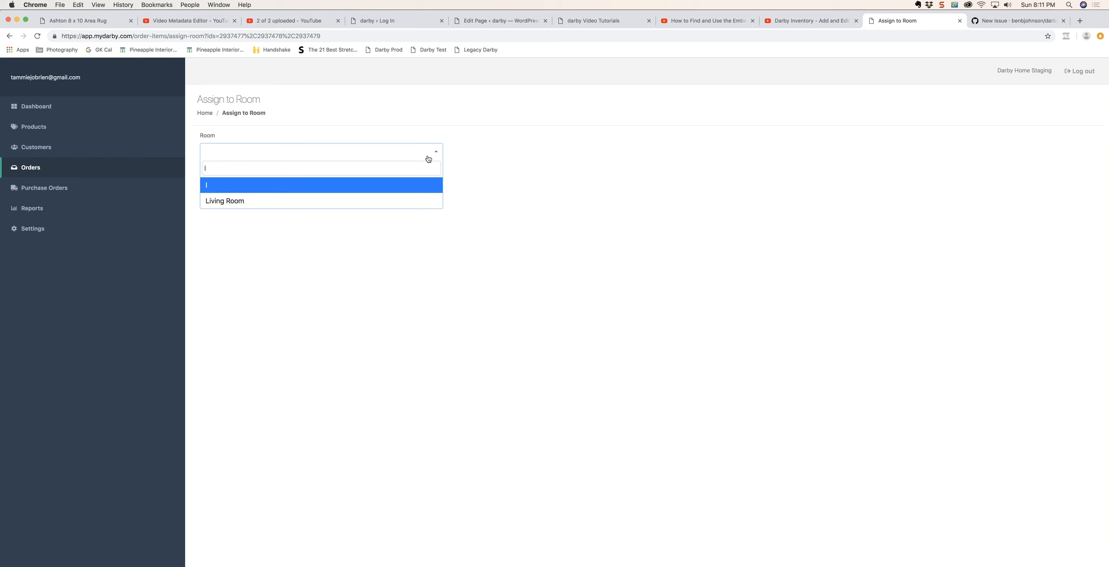
pyautogui.click(304, 201)
pyautogui.click(230, 185)
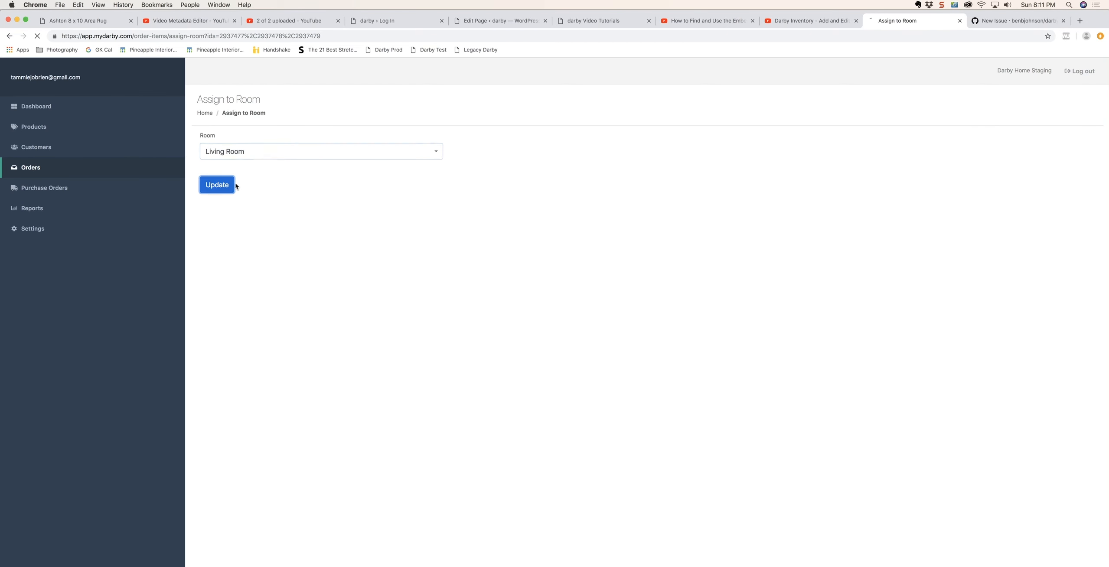
# - Add products to the order with Scan Items by uploading the barcode file barcodes.txt
pyautogui.scroll(-15, 585, 333)
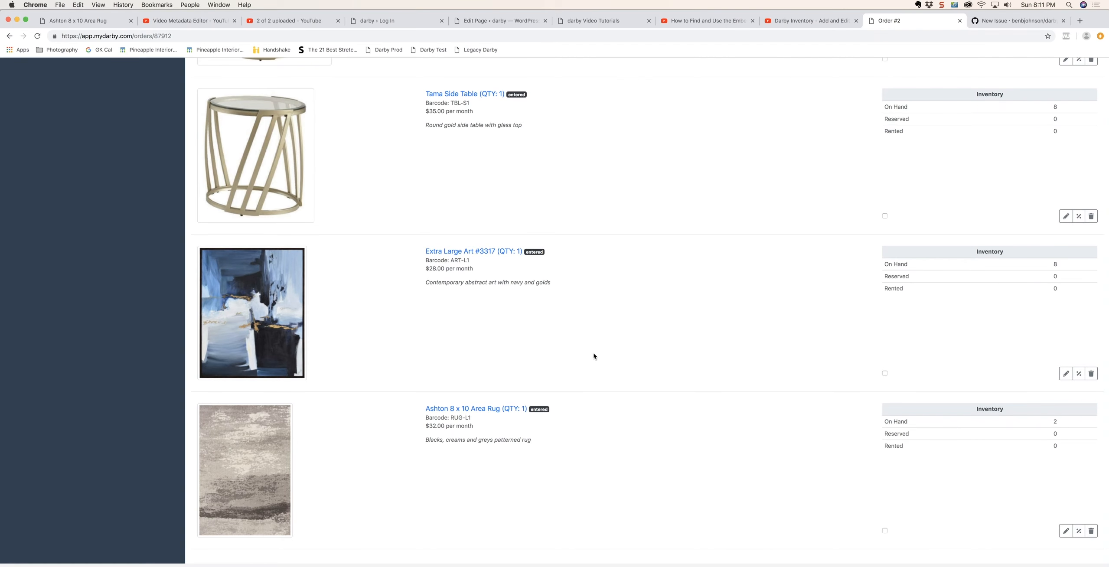
pyautogui.scroll(5, 594, 357)
pyautogui.scroll(10, 594, 356)
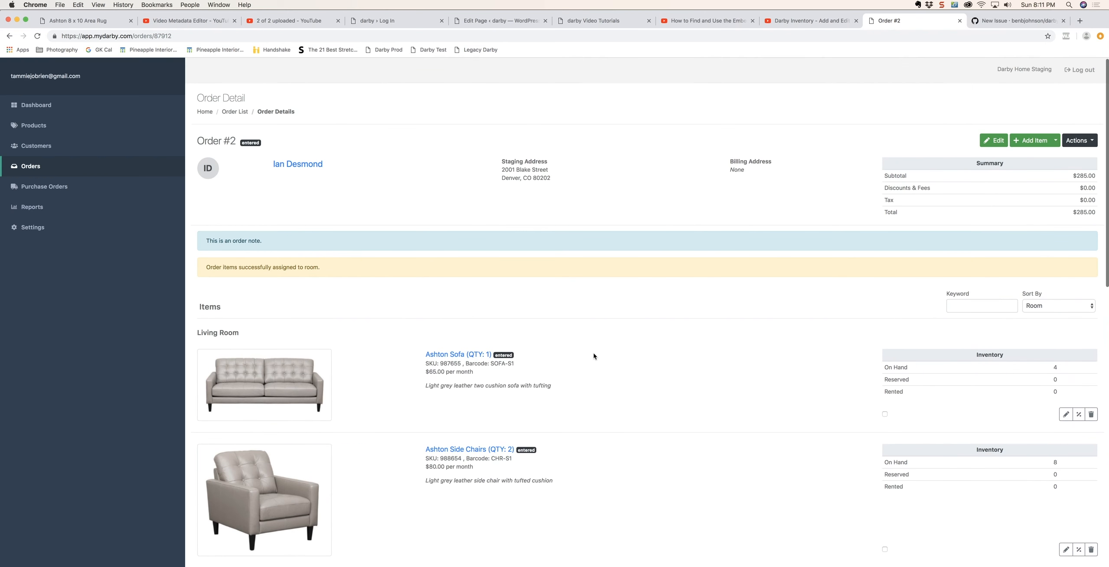
pyautogui.click(1056, 143)
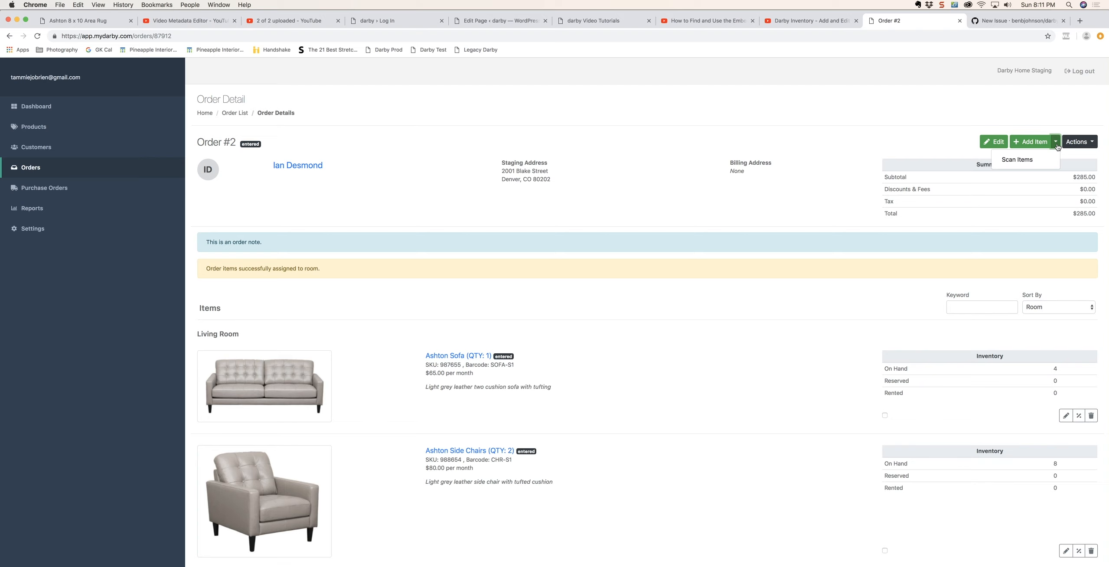
pyautogui.click(1016, 160)
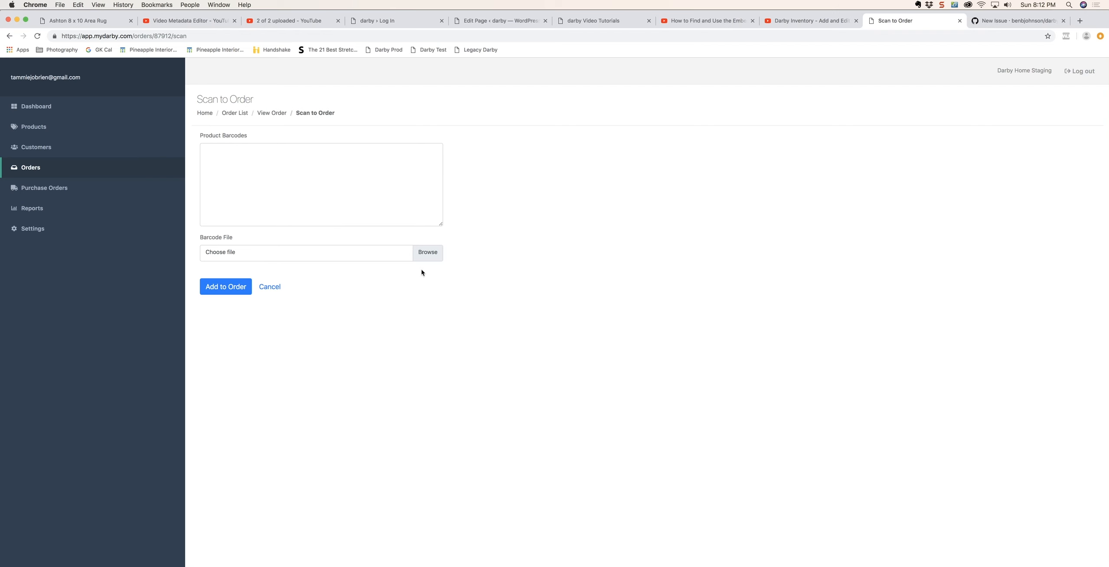
pyautogui.click(428, 251)
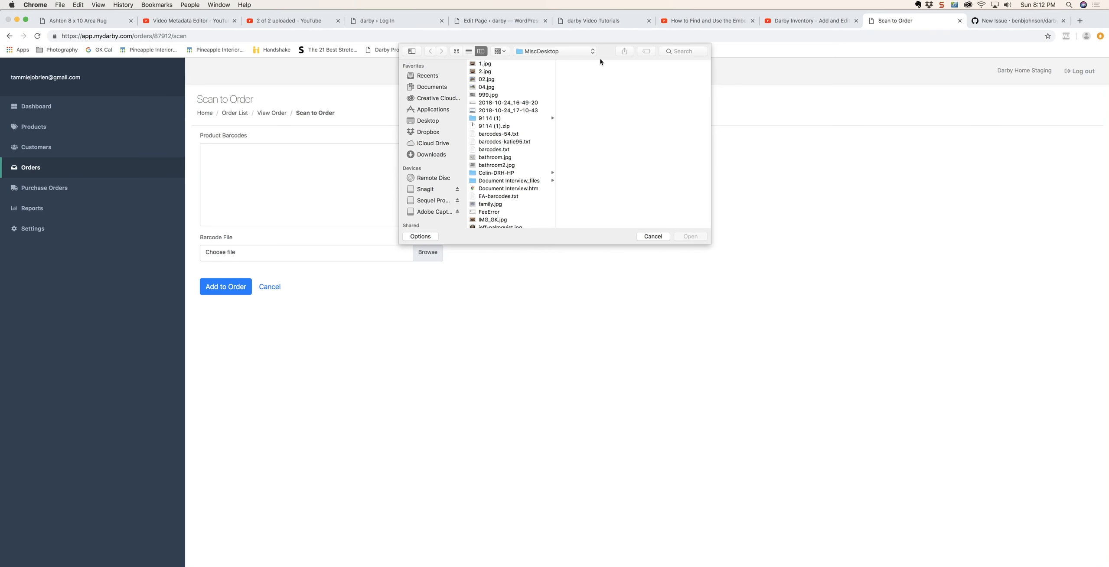
pyautogui.click(674, 51)
pyautogui.write('barco')
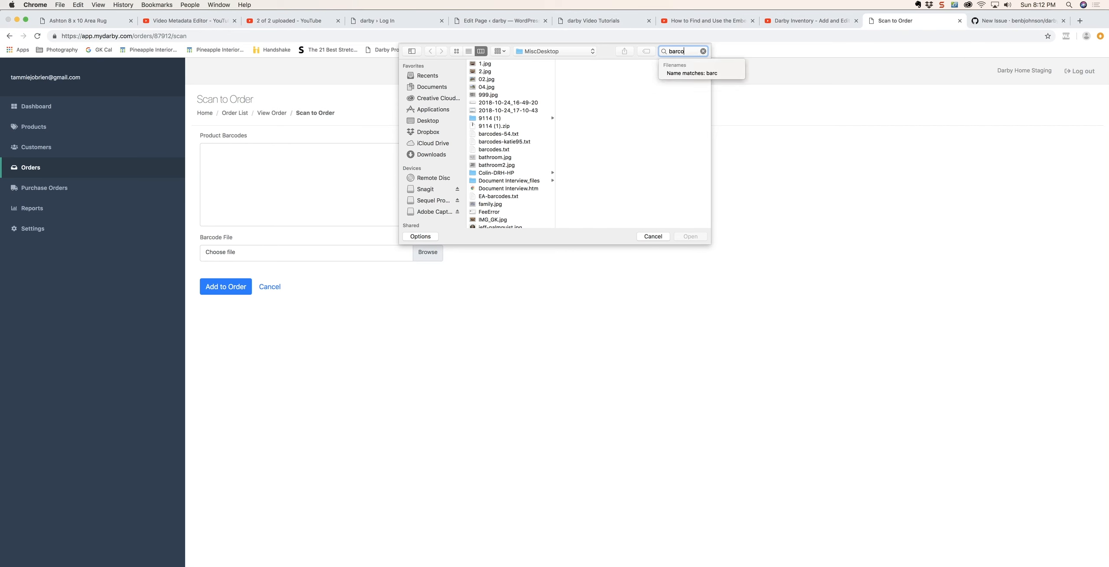
pyautogui.write('des.txt')
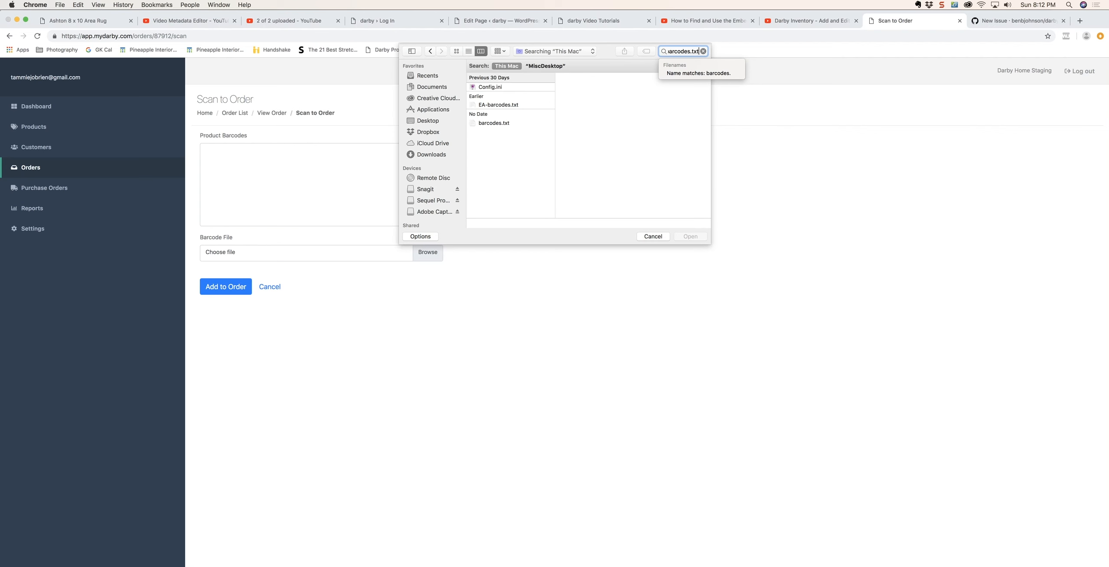
pyautogui.click(492, 123)
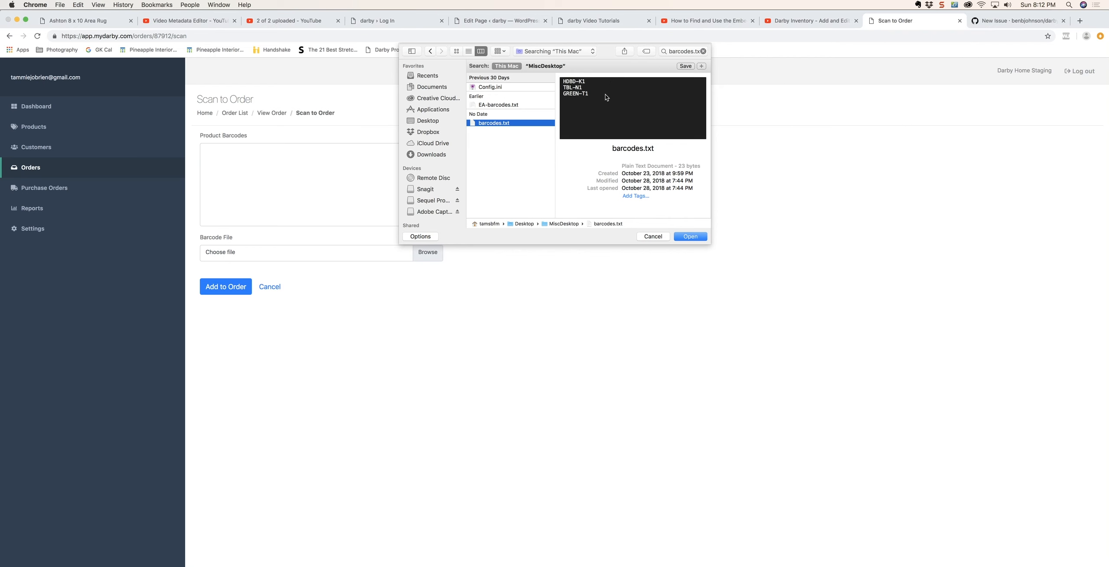
pyautogui.click(698, 238)
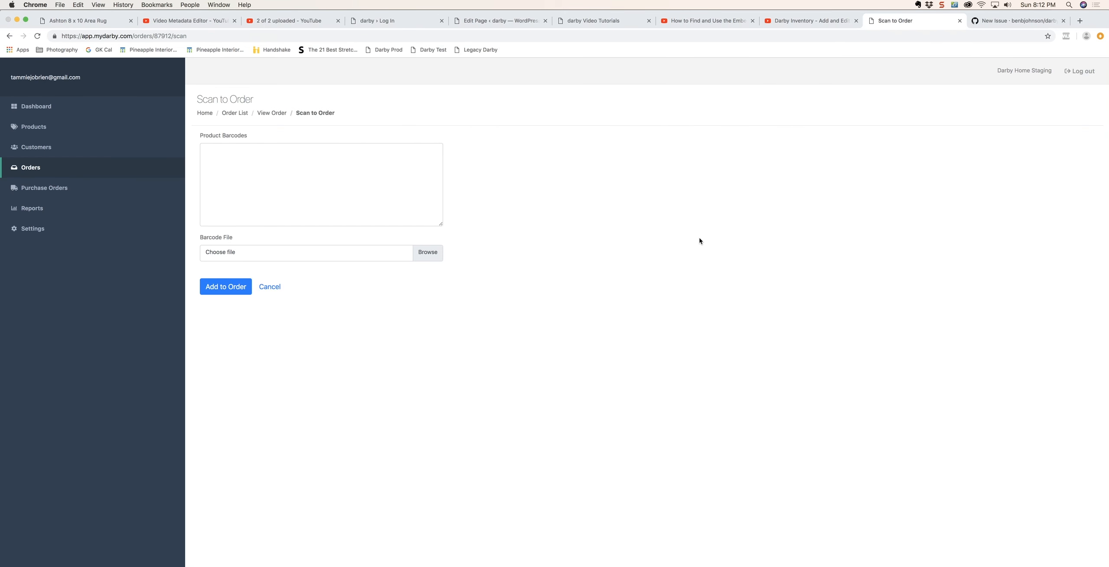
pyautogui.click(232, 287)
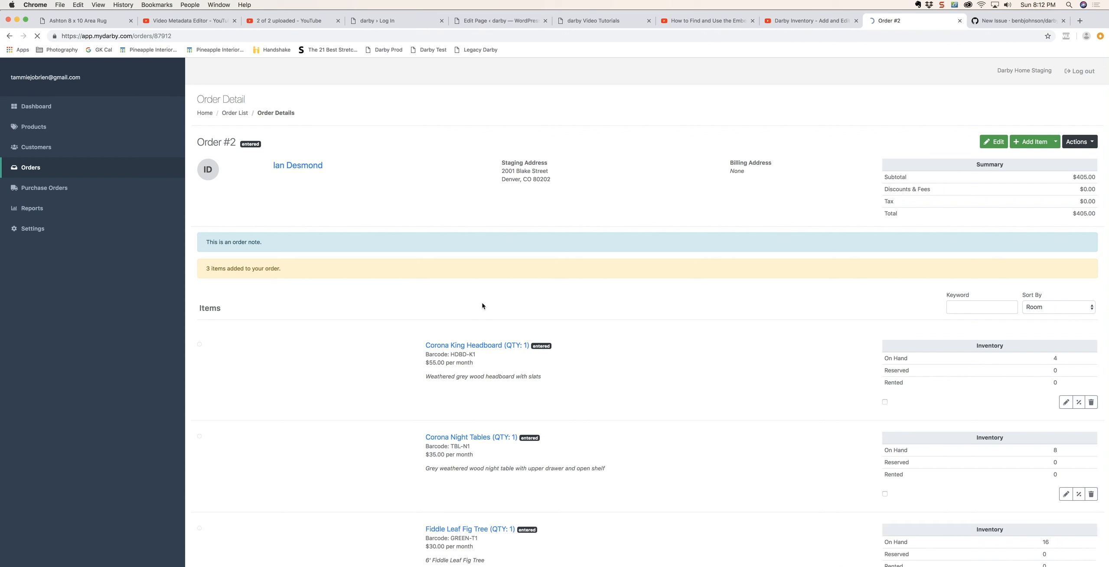
# - Select the three order items without a room: Corona King Headboard, Corona Night Tables and Fiddle Leaf Fig Tree
pyautogui.scroll(-5, 609, 355)
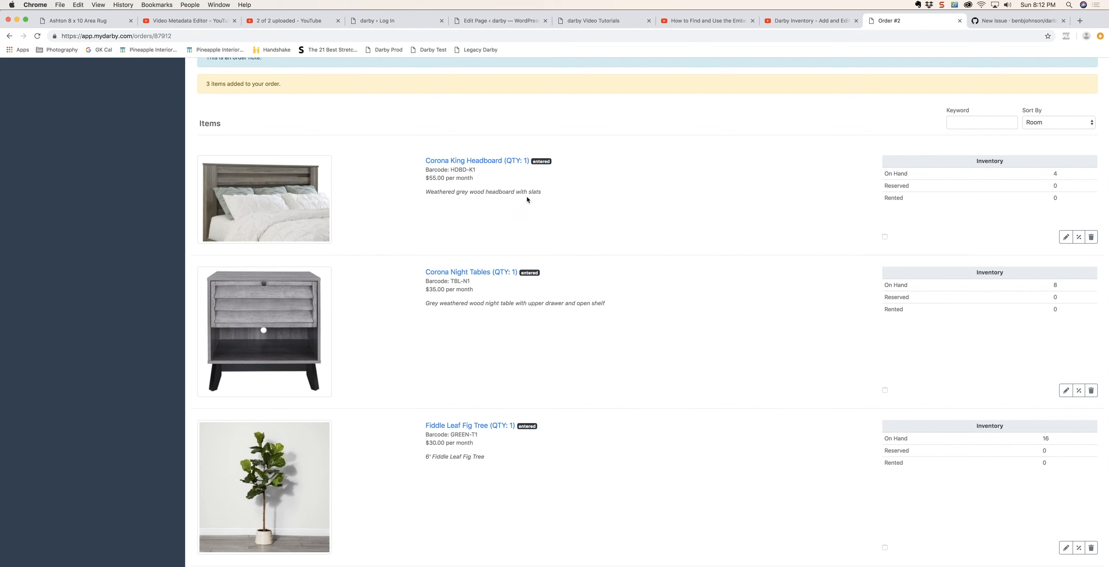
pyautogui.scroll(1, 597, 210)
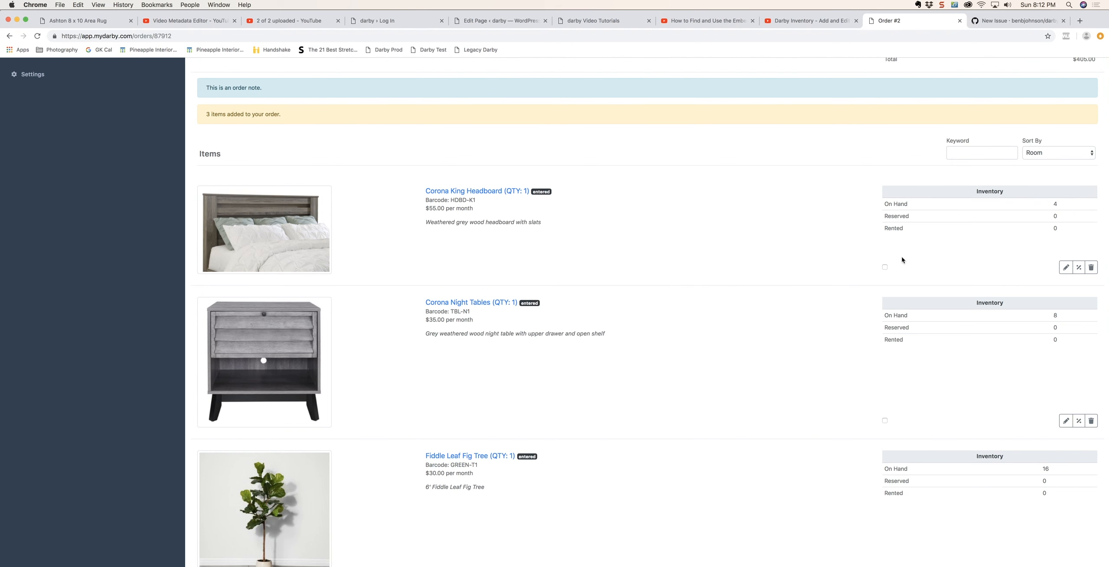
pyautogui.click(885, 268)
pyautogui.click(884, 421)
pyautogui.scroll(-2, 832, 449)
pyautogui.click(885, 488)
pyautogui.scroll(5, 805, 354)
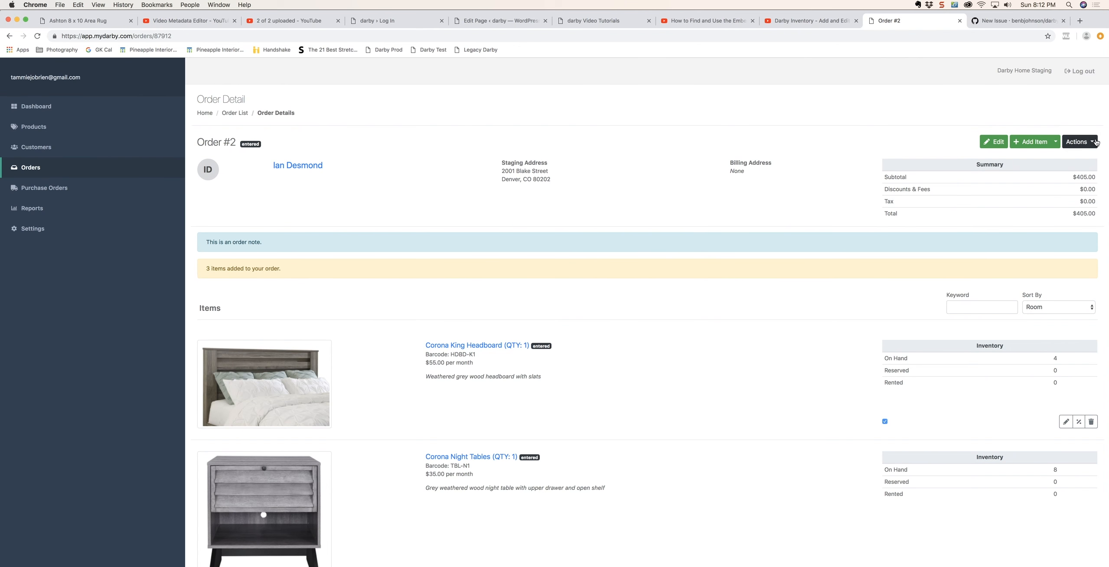
# - Assign the selected order items to the Master Bedroom in bulk and apply the update
pyautogui.click(1093, 143)
pyautogui.click(1028, 308)
pyautogui.click(333, 157)
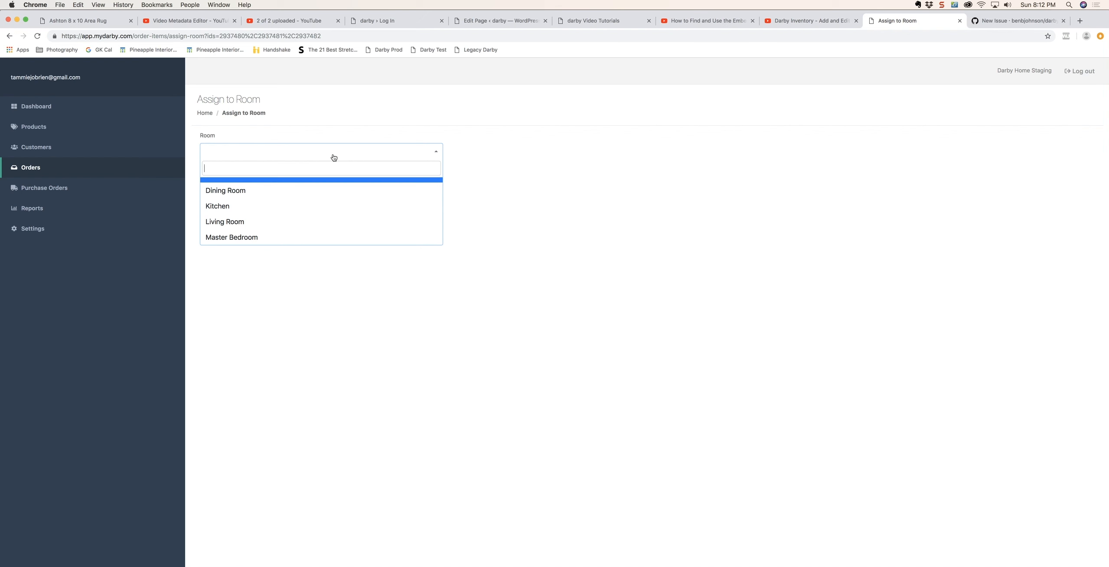
pyautogui.click(233, 237)
pyautogui.click(217, 187)
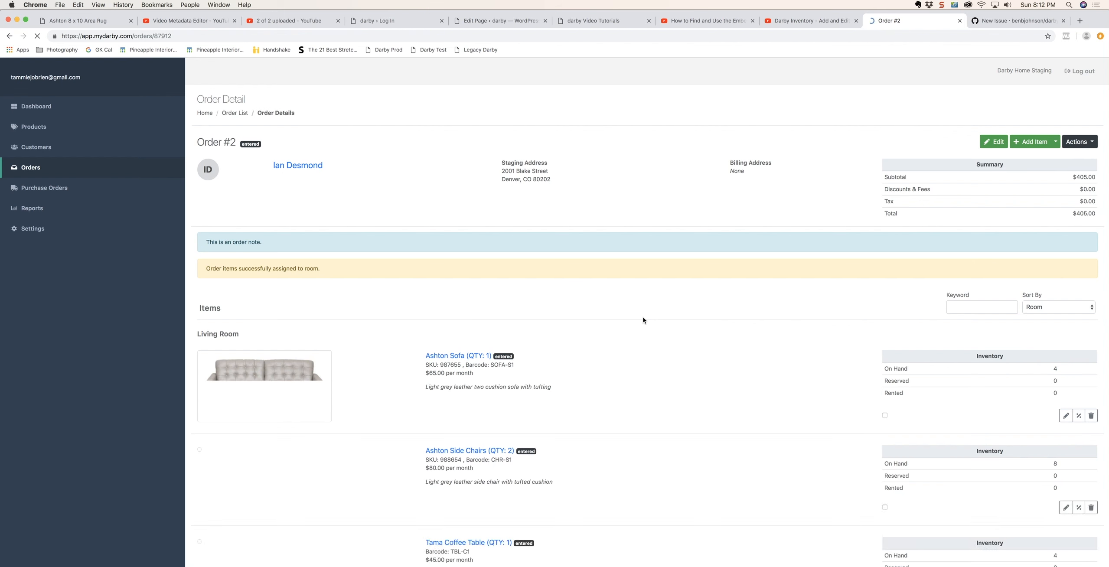
# - Review the order's items by room, from the Living Room through the Master Bedroom, and the order summary
pyautogui.scroll(-15, 662, 373)
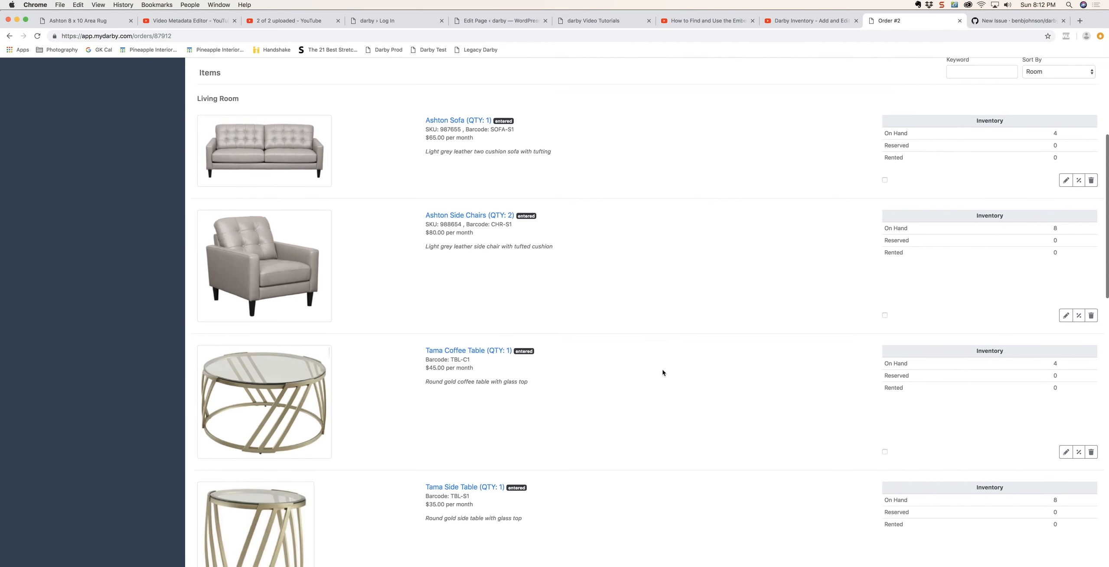
pyautogui.scroll(-10, 662, 372)
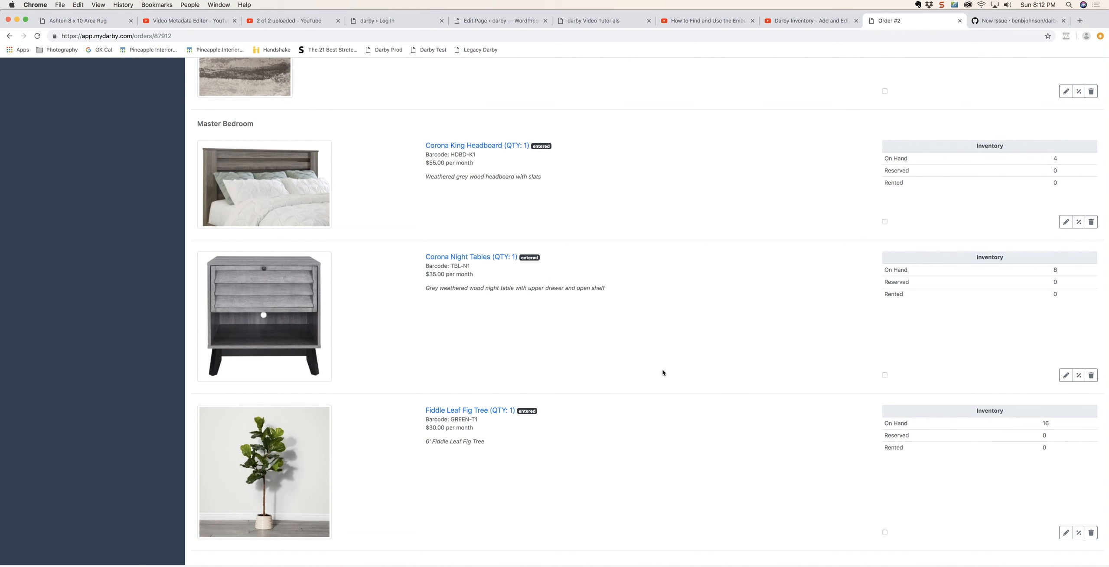
pyautogui.scroll(10, 663, 372)
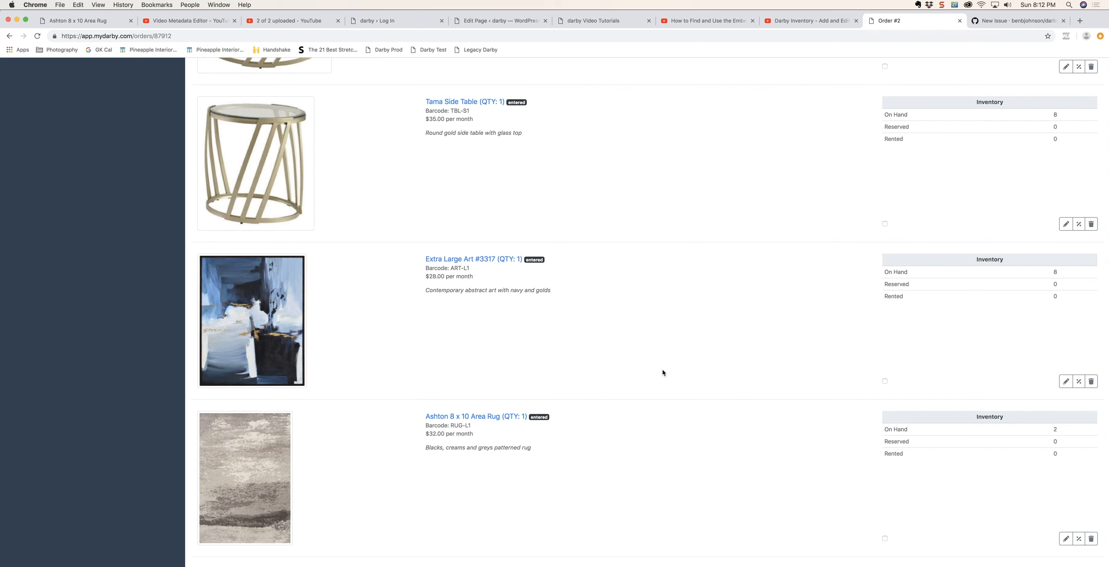
pyautogui.scroll(5, 662, 373)
pyautogui.scroll(10, 662, 372)
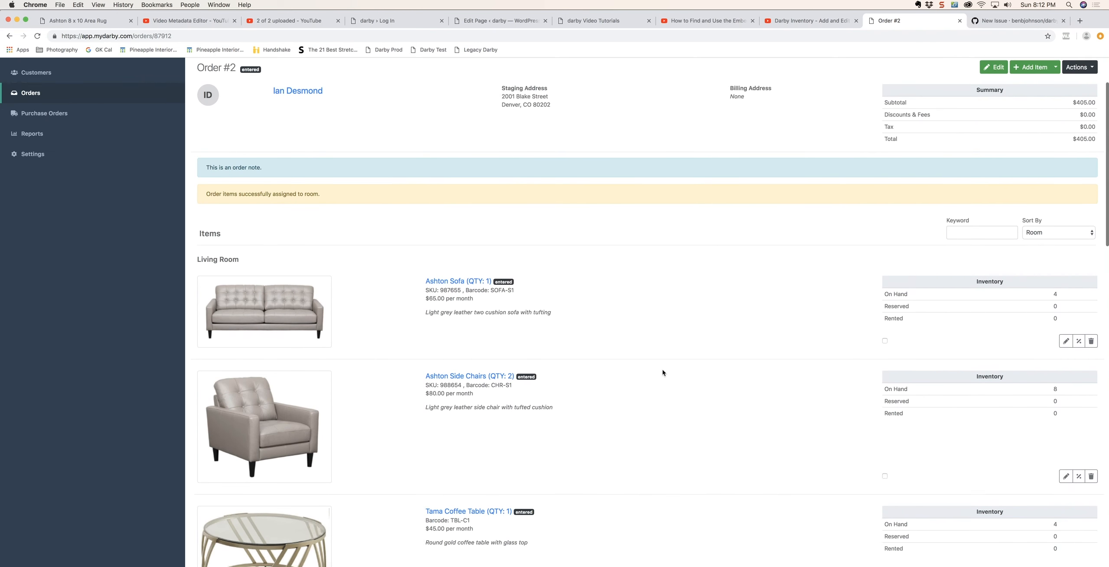
pyautogui.scroll(2, 663, 372)
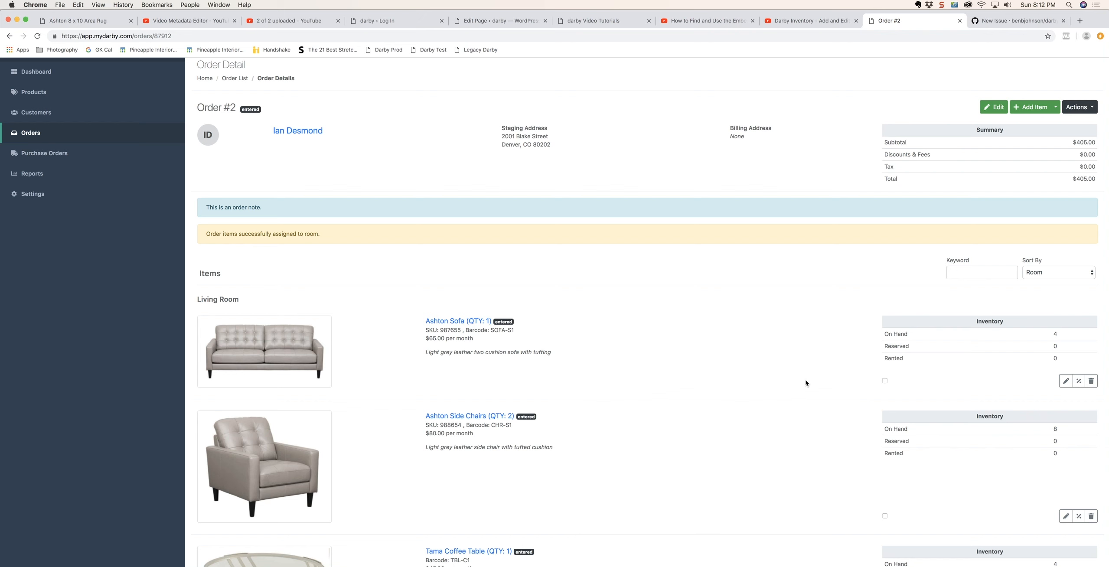
pyautogui.scroll(1, 805, 383)
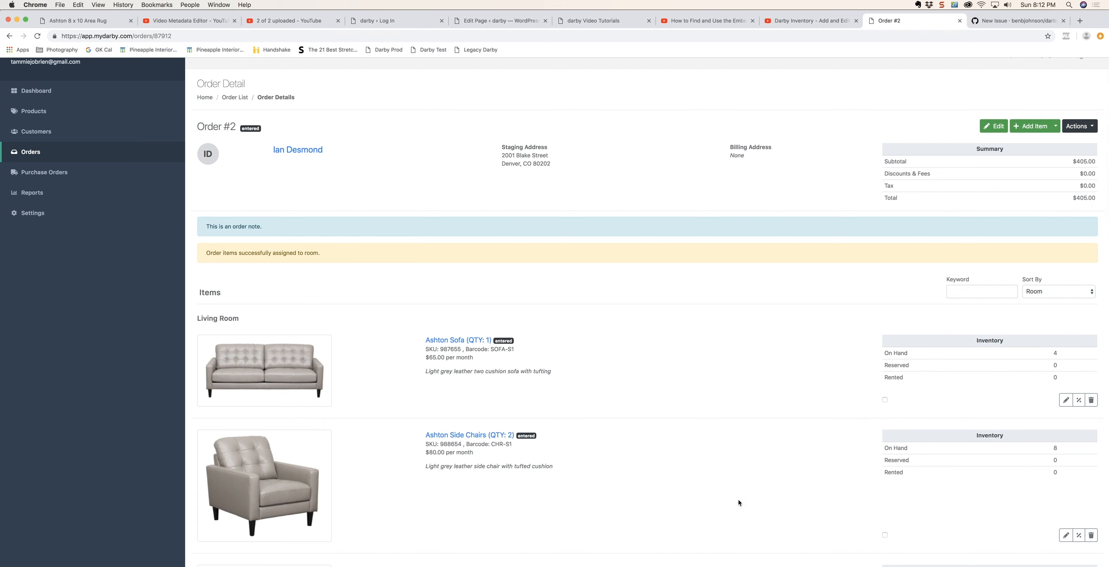